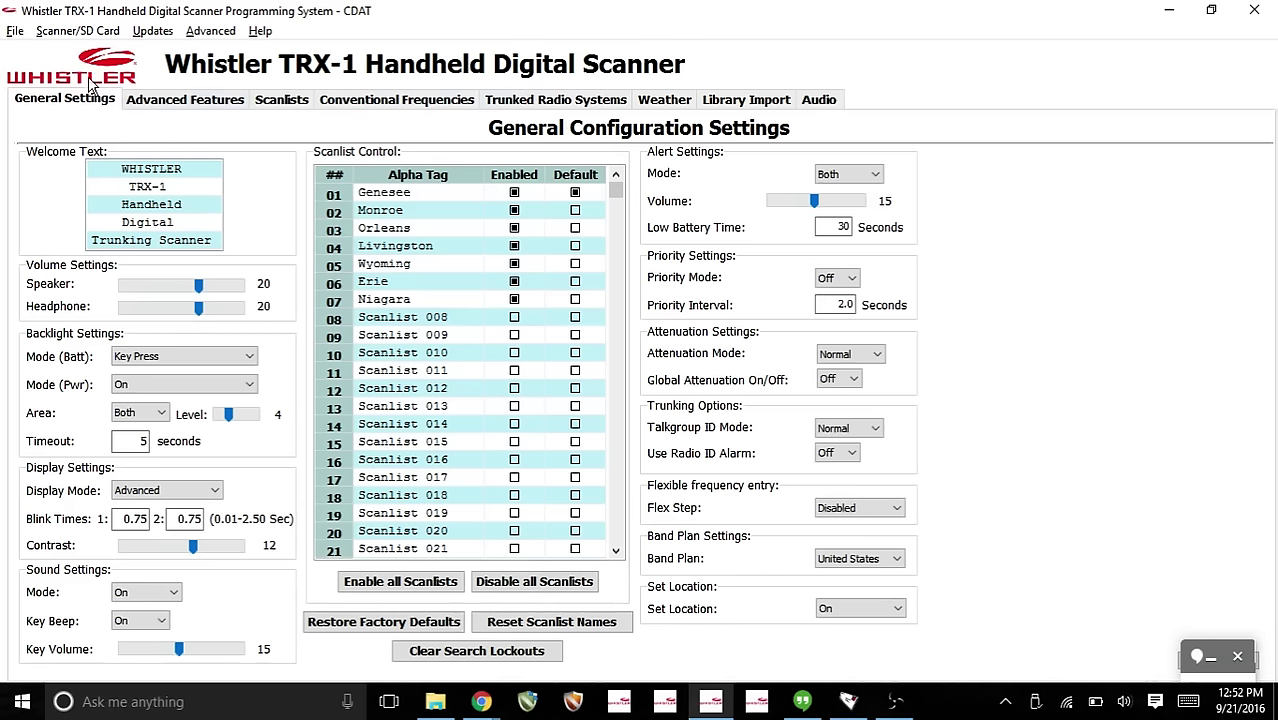
Step: Create a new configuration in the empty V-Scanner folder CDAT_VS.046 with the United States band plan
{"action": "left_click", "coordinate": [15, 32]}
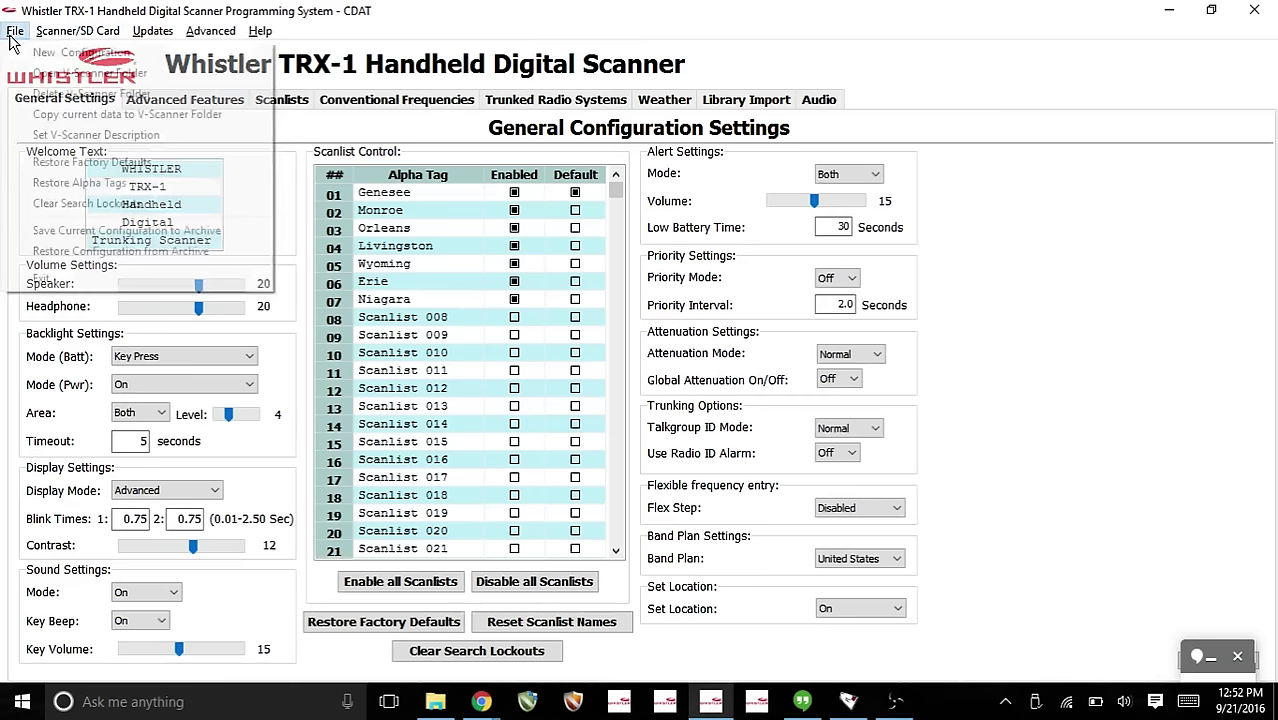
{"action": "left_click", "coordinate": [90, 55]}
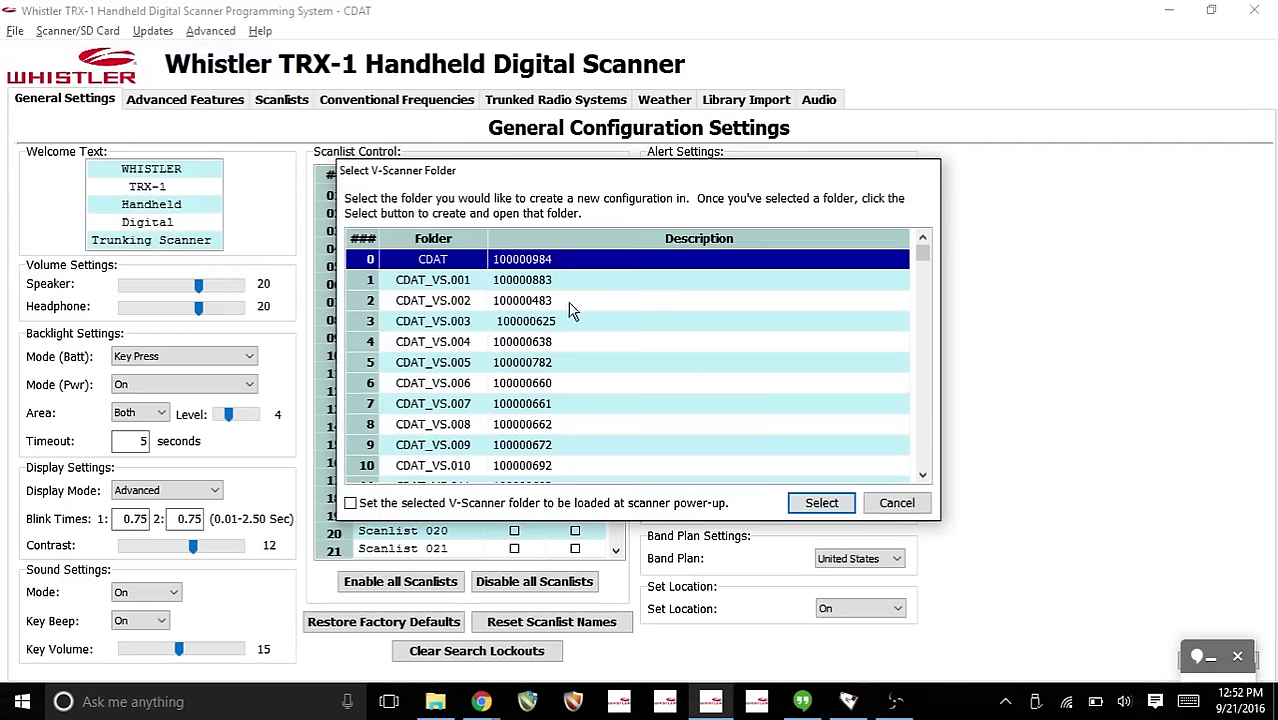
{"action": "scroll", "coordinate": [918, 420], "scroll_direction": "down", "scroll_amount": 14}
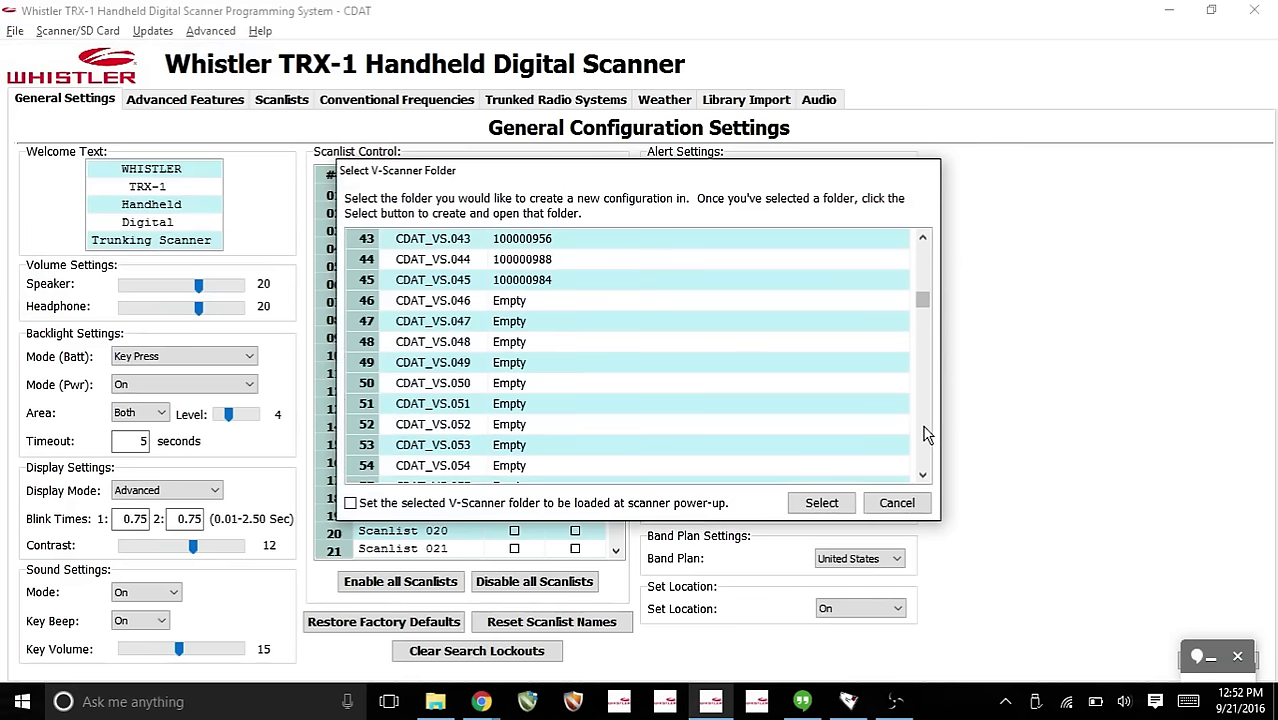
{"action": "left_click", "coordinate": [492, 302]}
{"action": "left_click", "coordinate": [833, 512]}
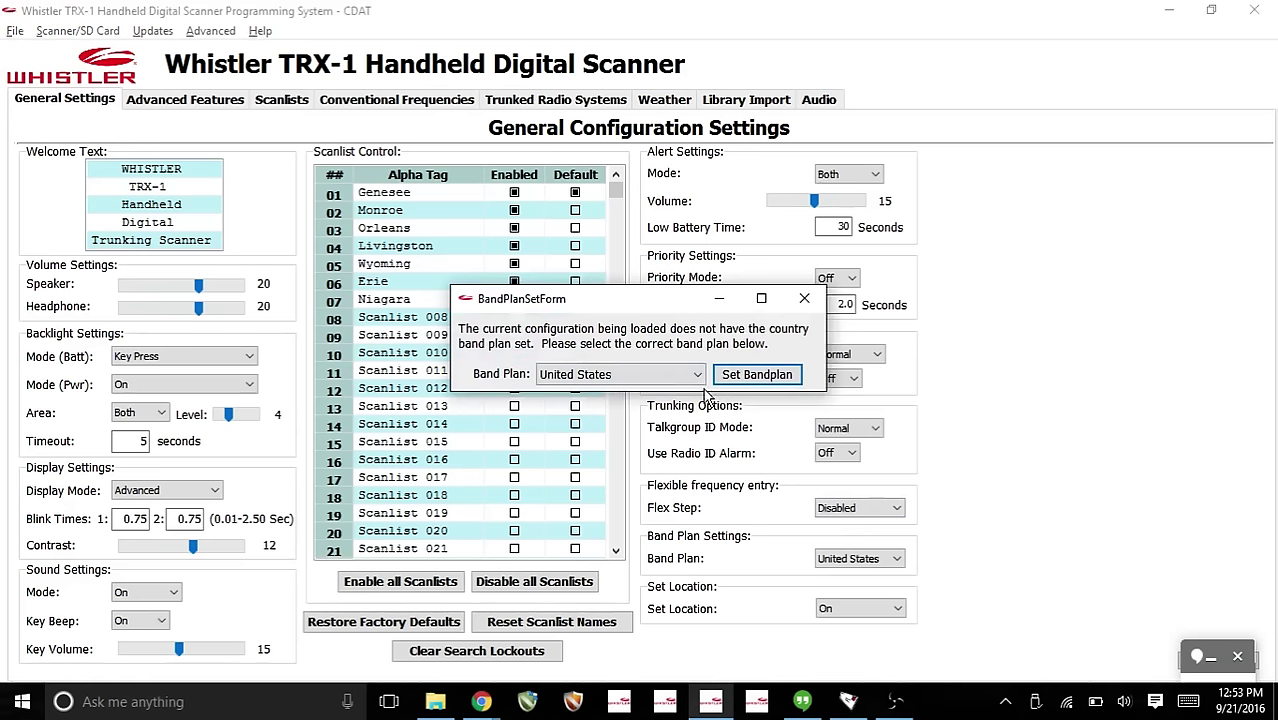
{"action": "left_click", "coordinate": [752, 380]}
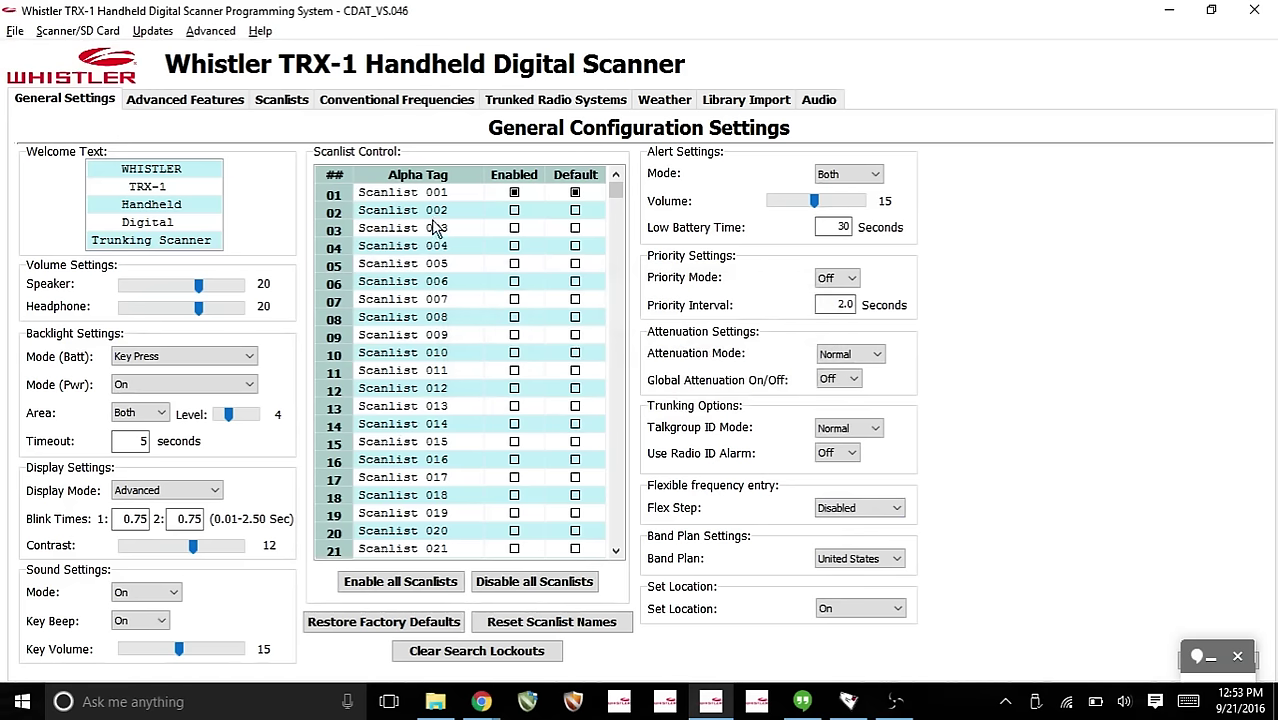
Step: Set the V-Scanner folder description to Hennepin
{"action": "left_click", "coordinate": [16, 31]}
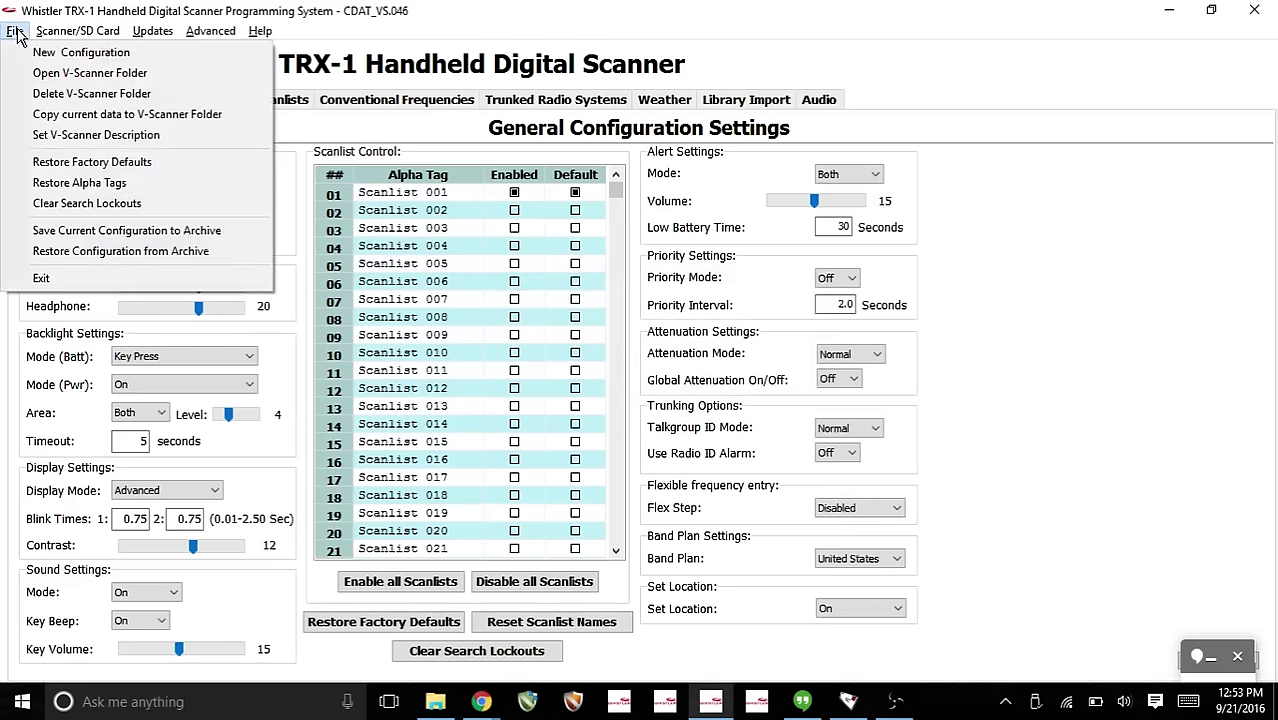
{"action": "left_click", "coordinate": [71, 140]}
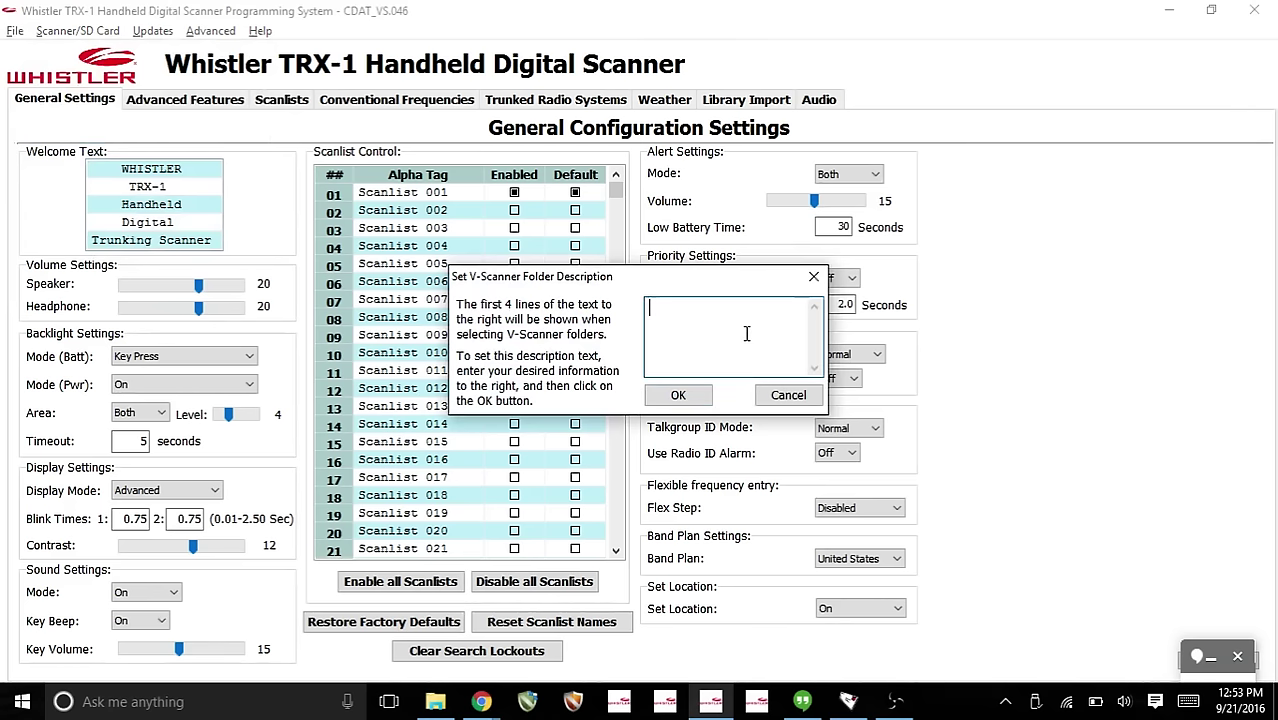
{"action": "type", "text": "Hennepin"}
{"action": "left_click", "coordinate": [672, 393]}
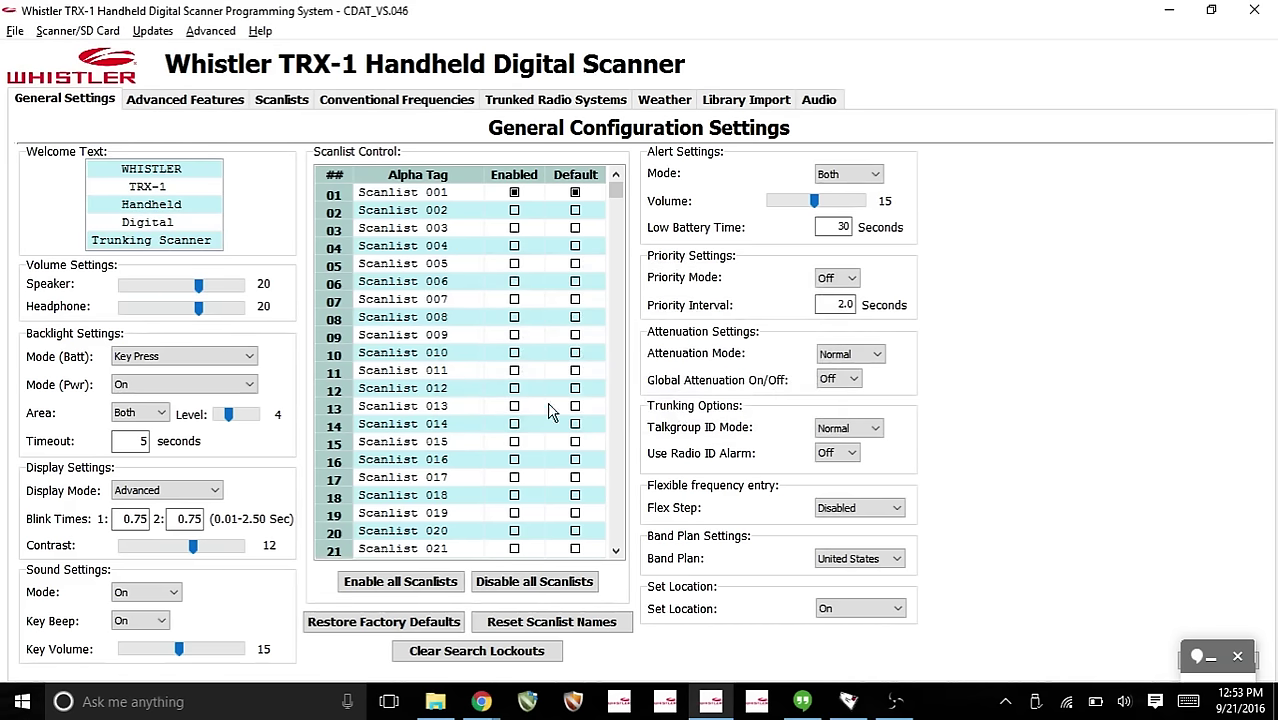
Step: Rename the first scanlist as Hennepin
{"action": "double_click", "coordinate": [428, 194]}
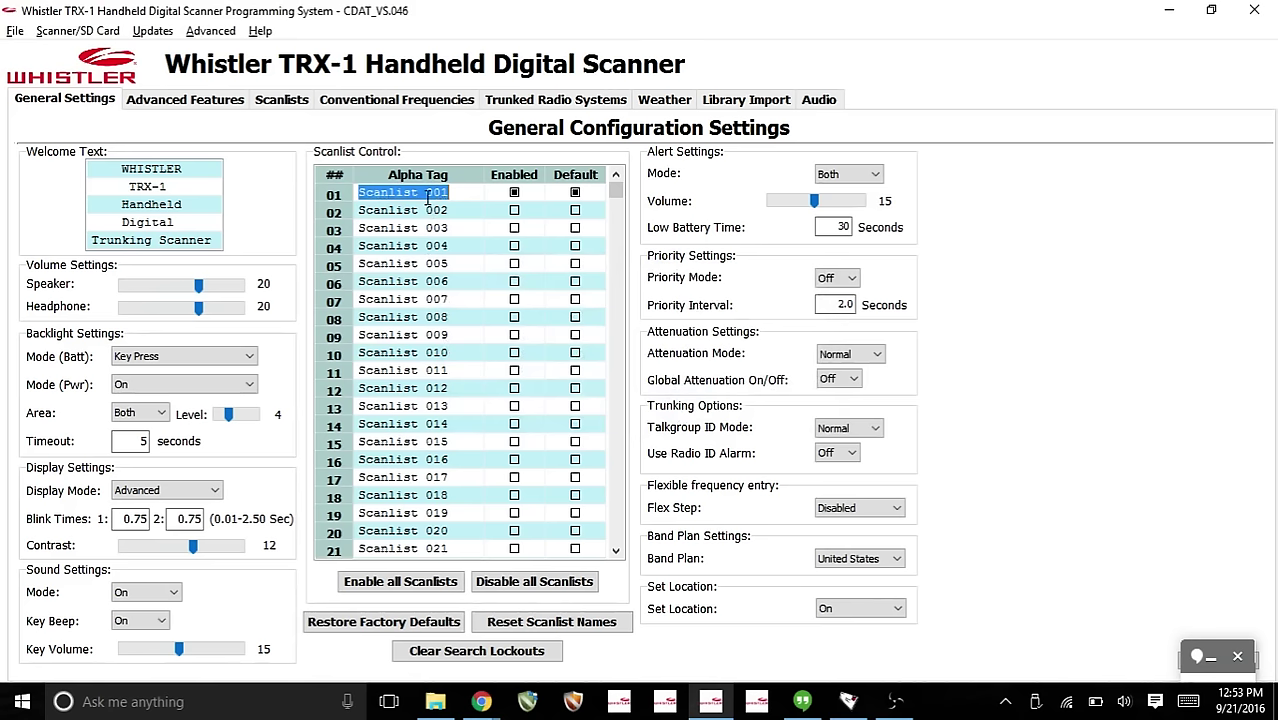
{"action": "type", "text": "Hennepin"}
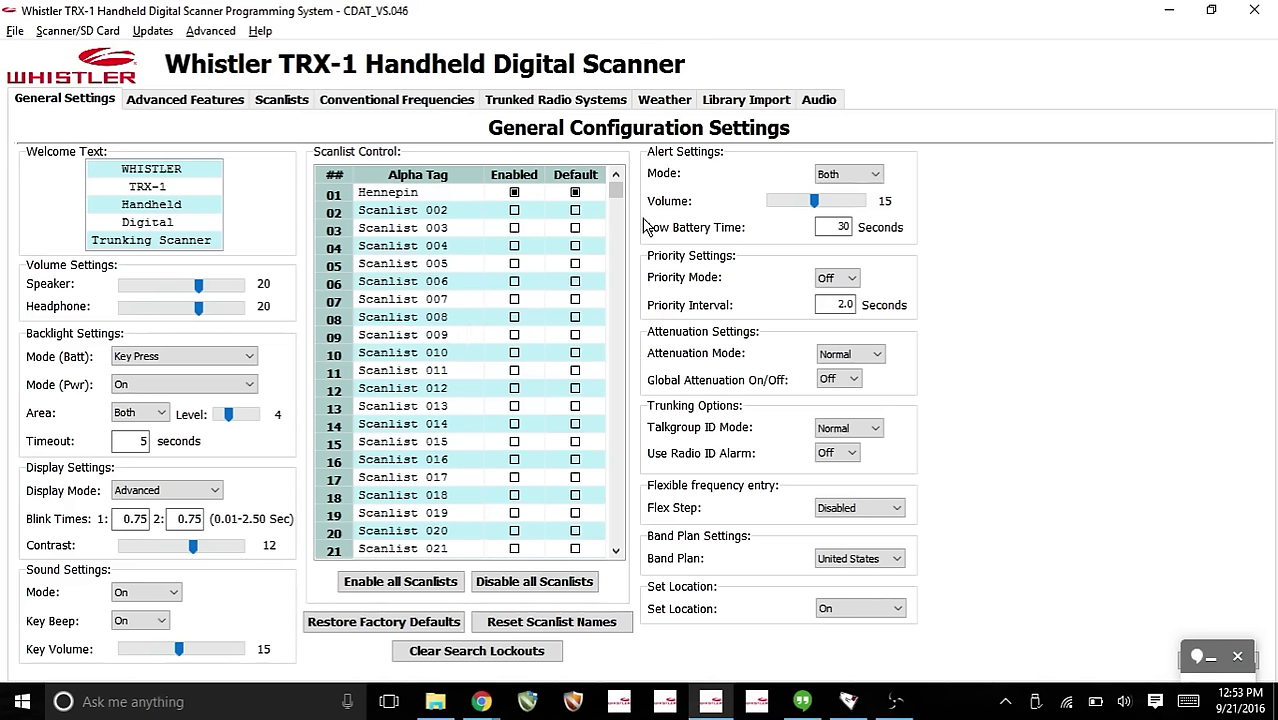
{"action": "left_click", "coordinate": [447, 215]}
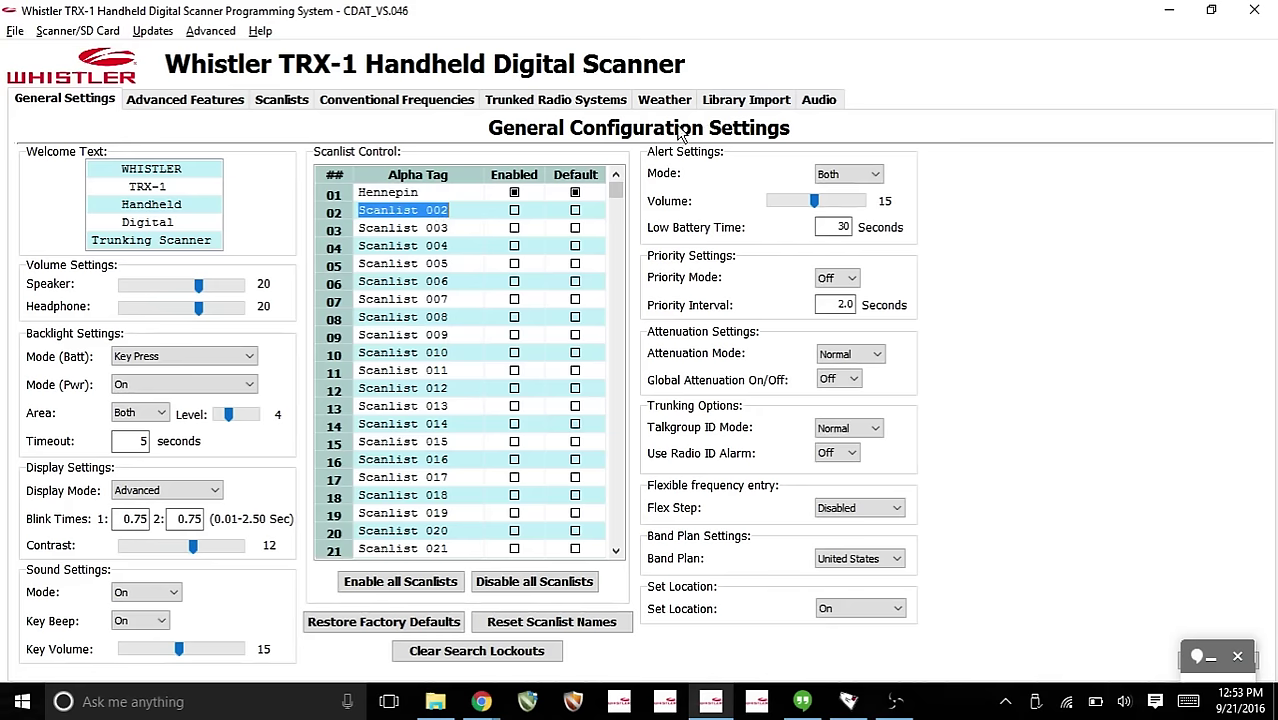
Step: In the library import, open the Categories data for Hennepin under the Counties/Cities of Minnesota
{"action": "left_click", "coordinate": [744, 101]}
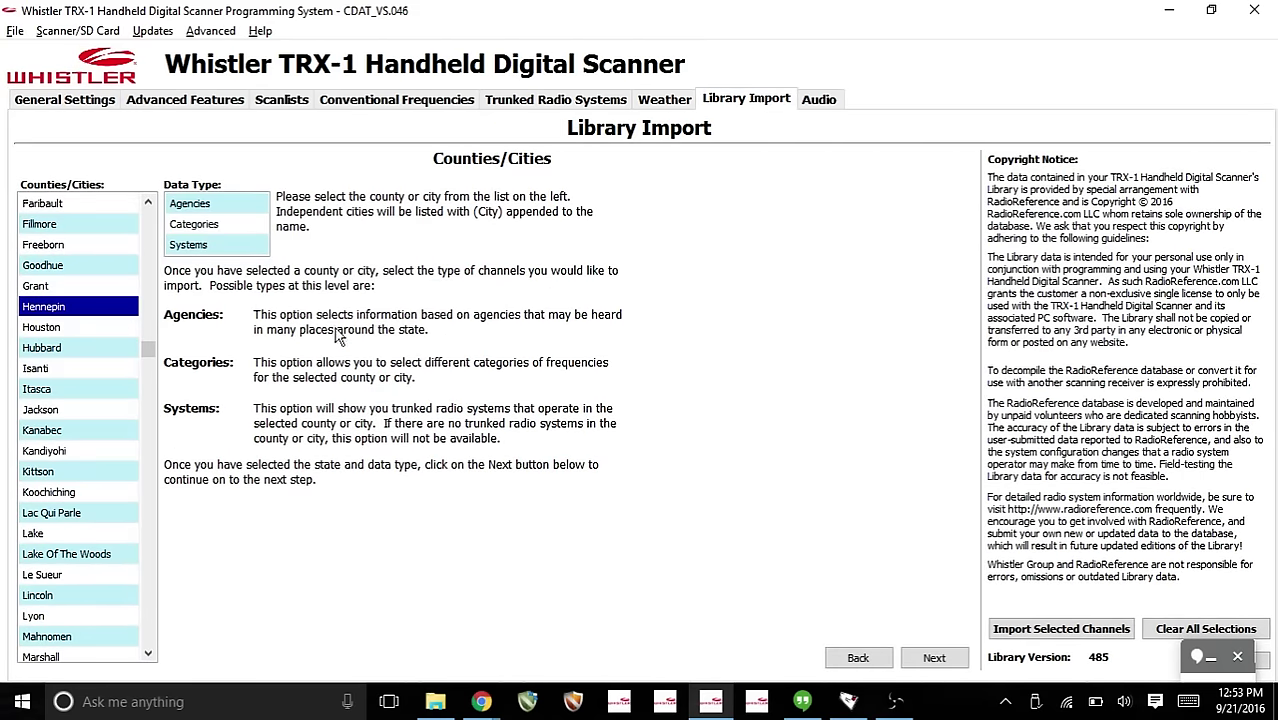
{"action": "left_click", "coordinate": [830, 656]}
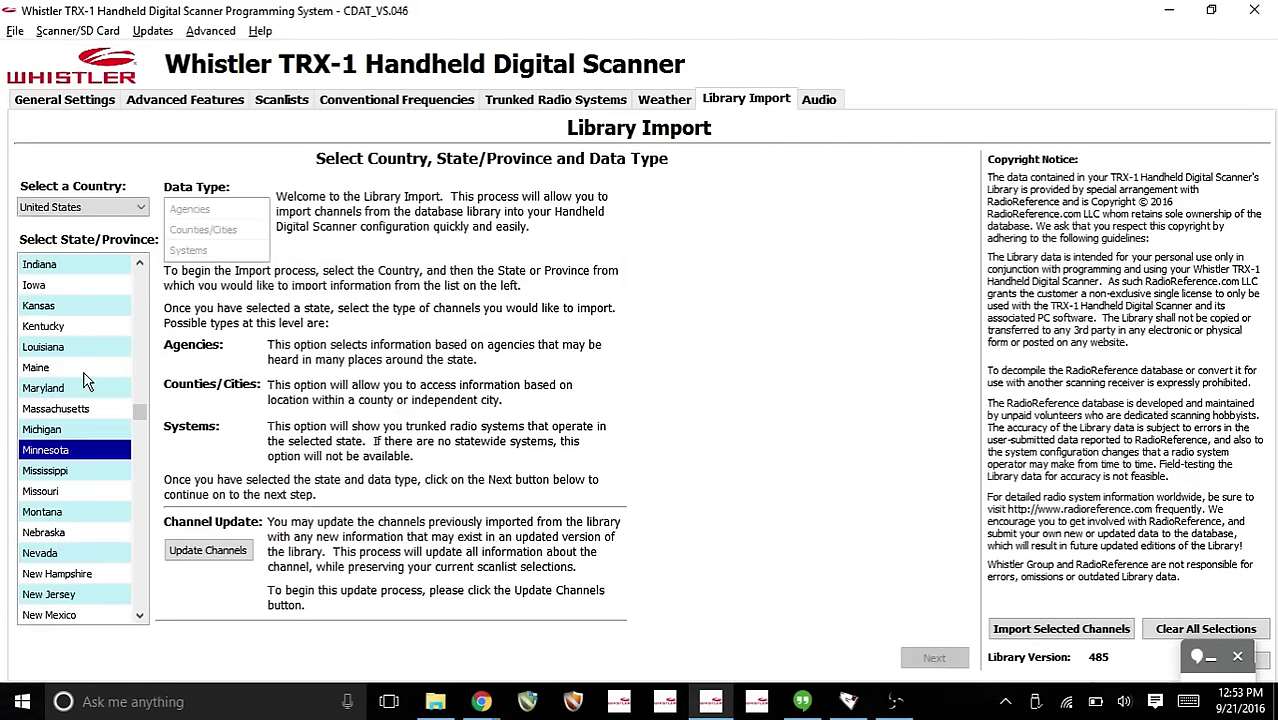
{"action": "left_click", "coordinate": [71, 451]}
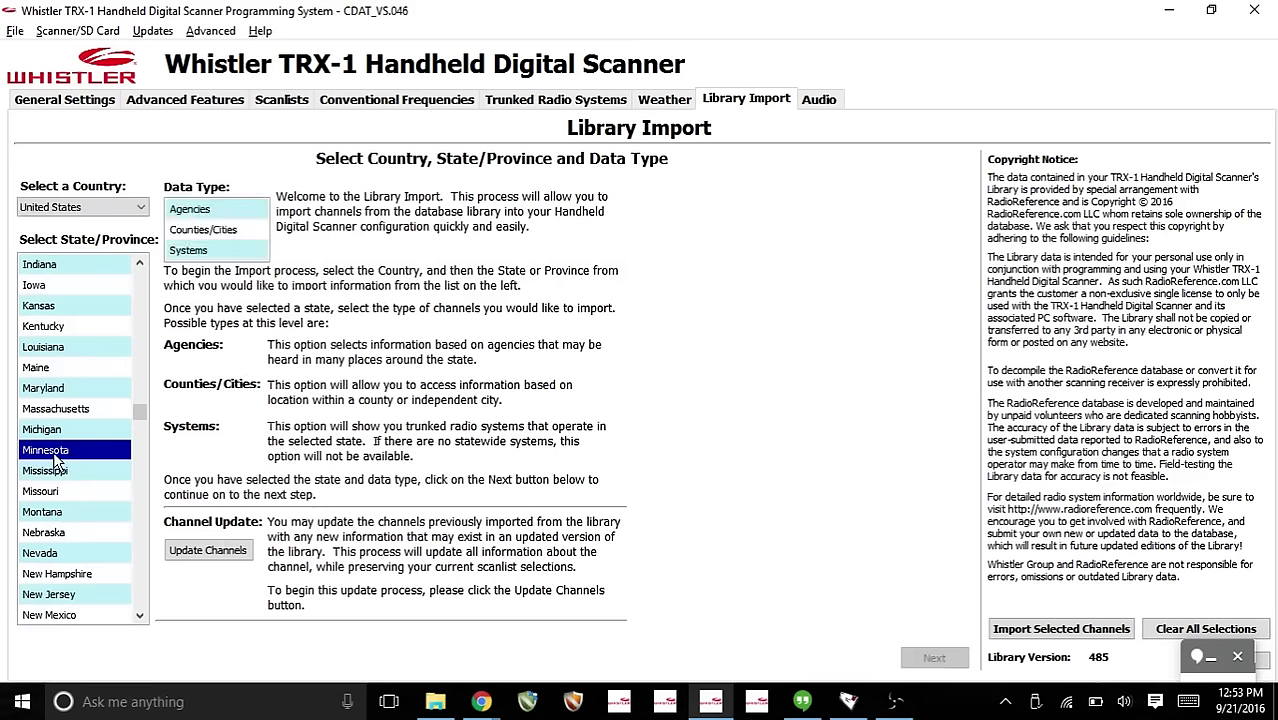
{"action": "double_click", "coordinate": [232, 233]}
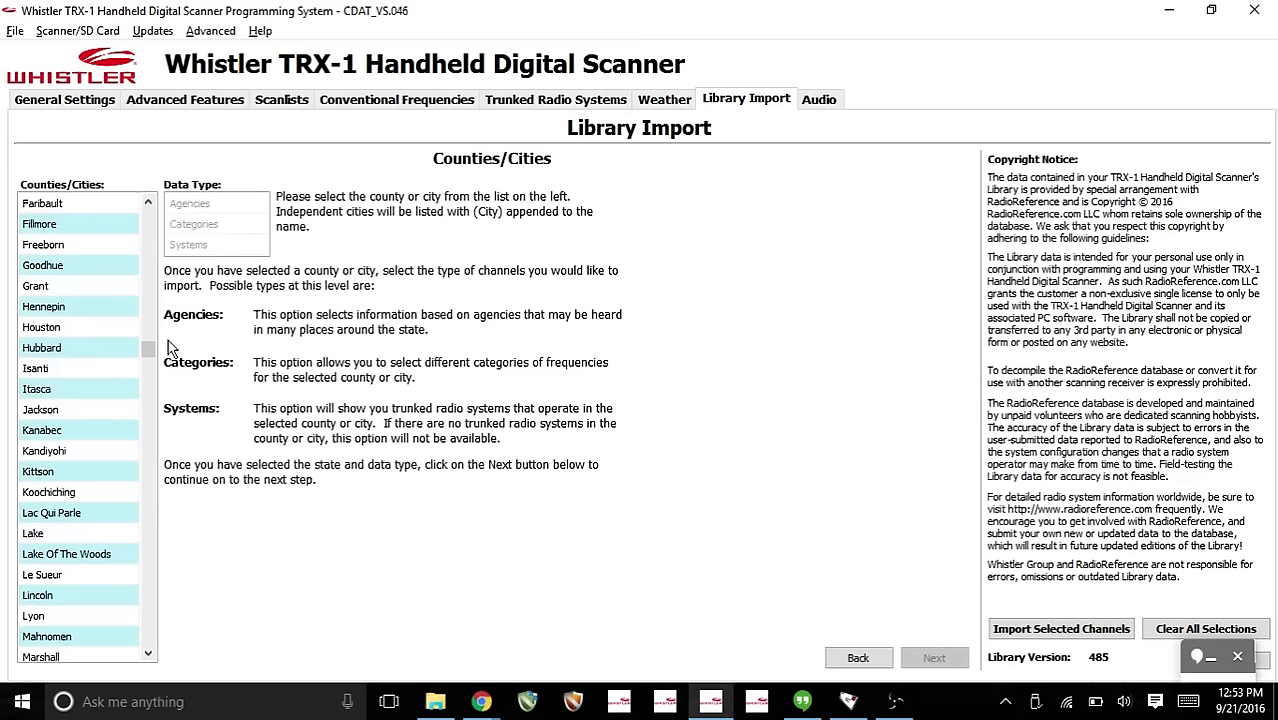
{"action": "left_click", "coordinate": [72, 314]}
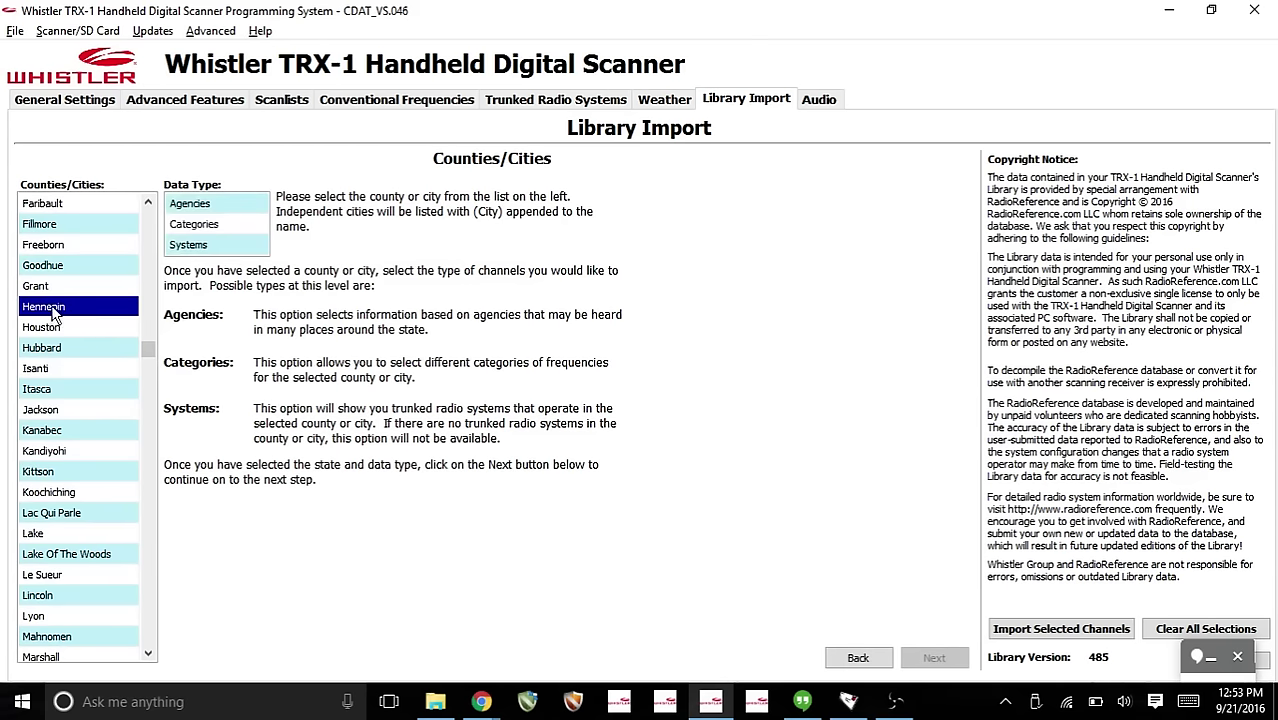
{"action": "double_click", "coordinate": [216, 228]}
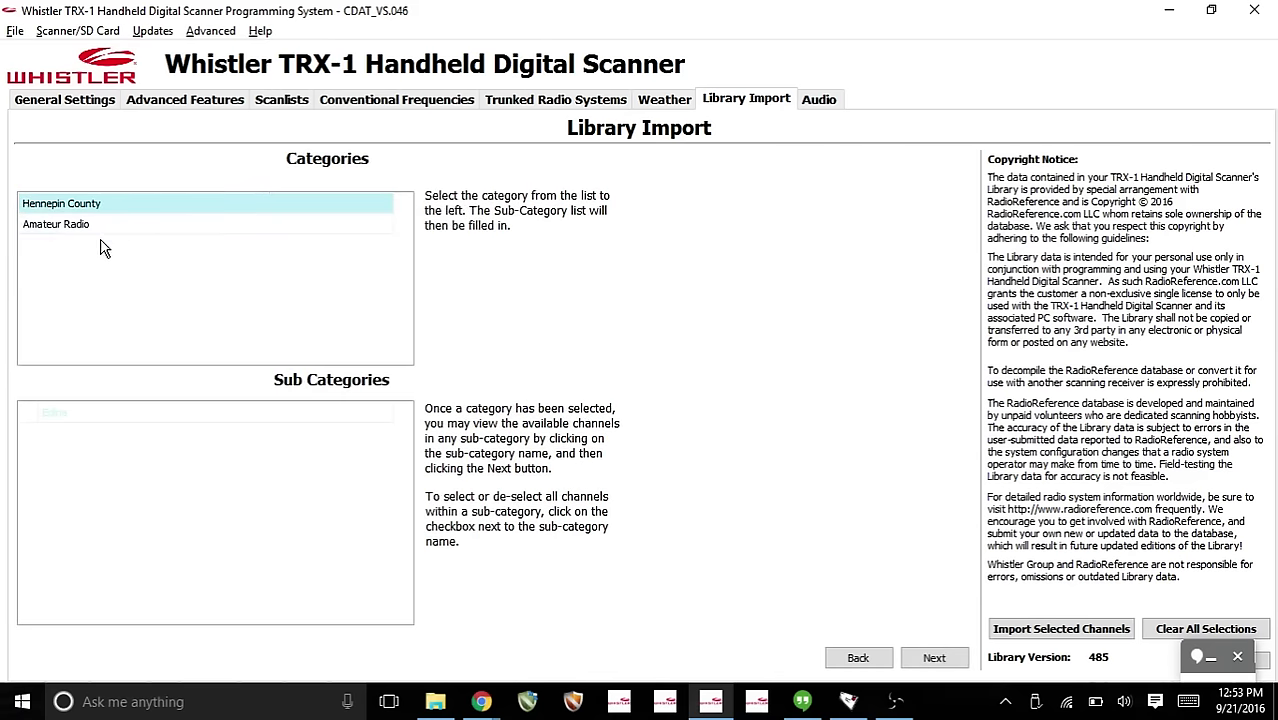
Step: Choose the Hennepin County category and select all channels of its Hennepin County sub-category
{"action": "left_click", "coordinate": [83, 211]}
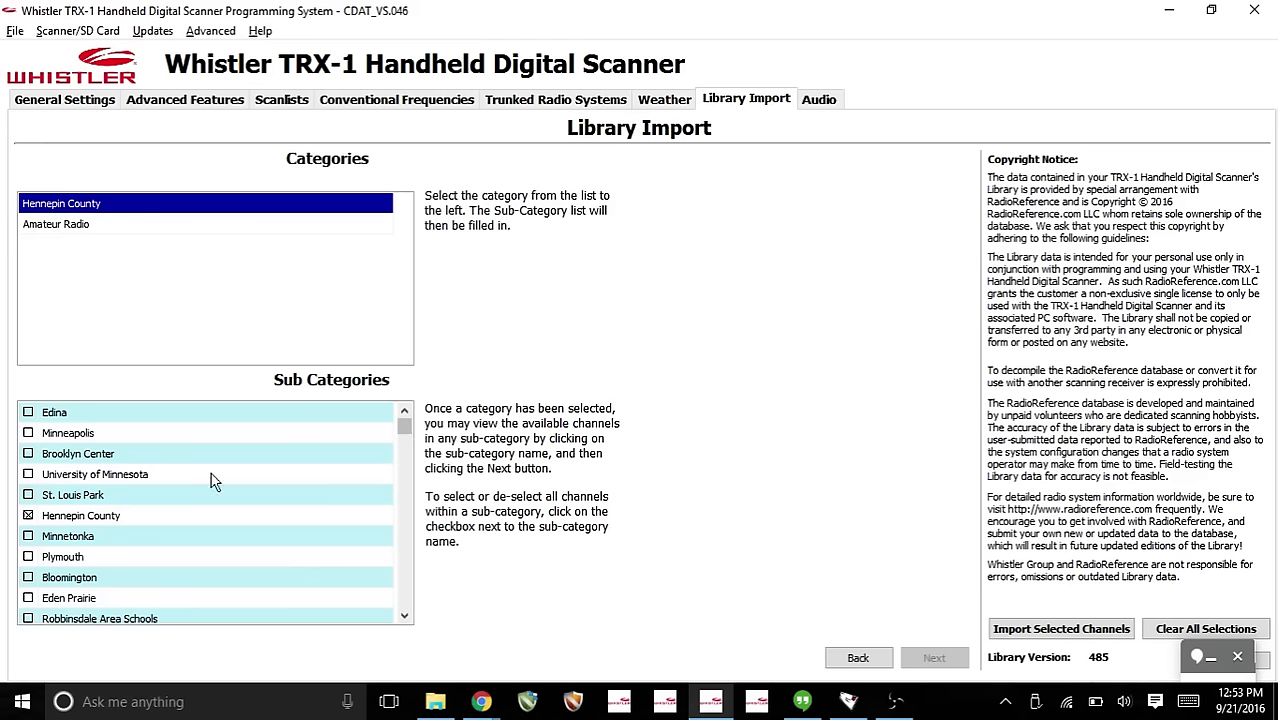
{"action": "left_click", "coordinate": [28, 515]}
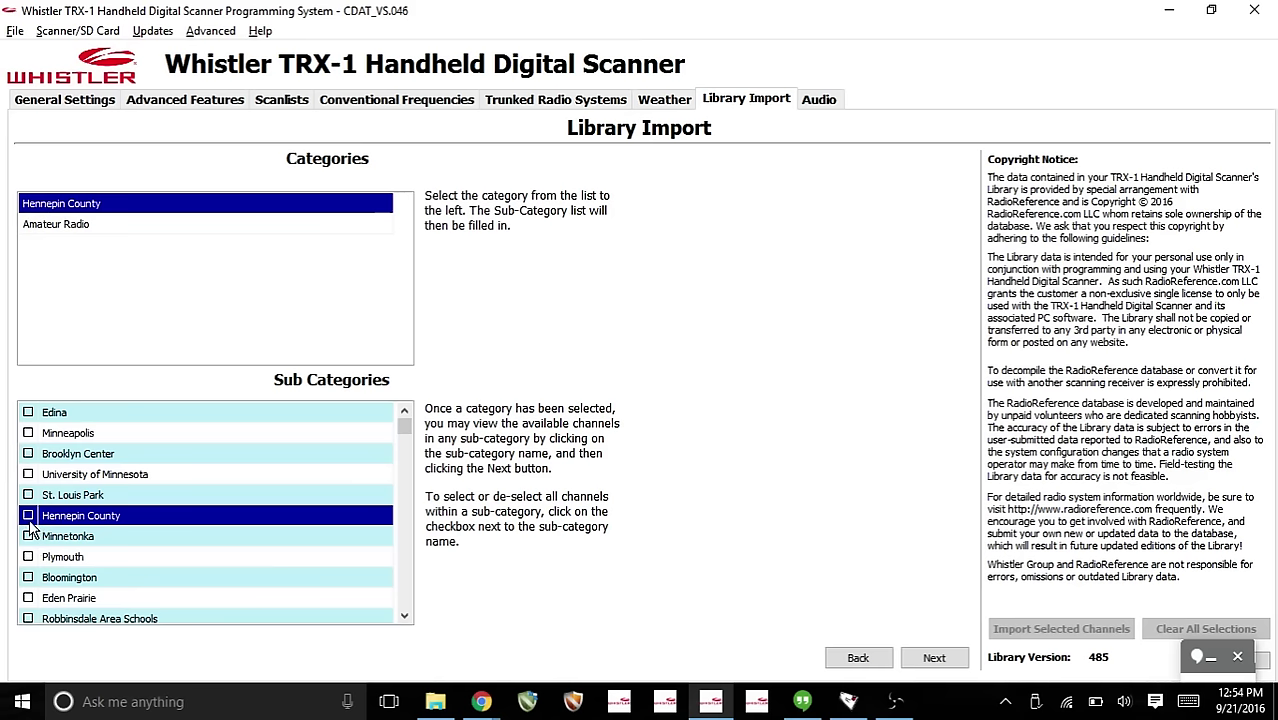
{"action": "left_click", "coordinate": [29, 517]}
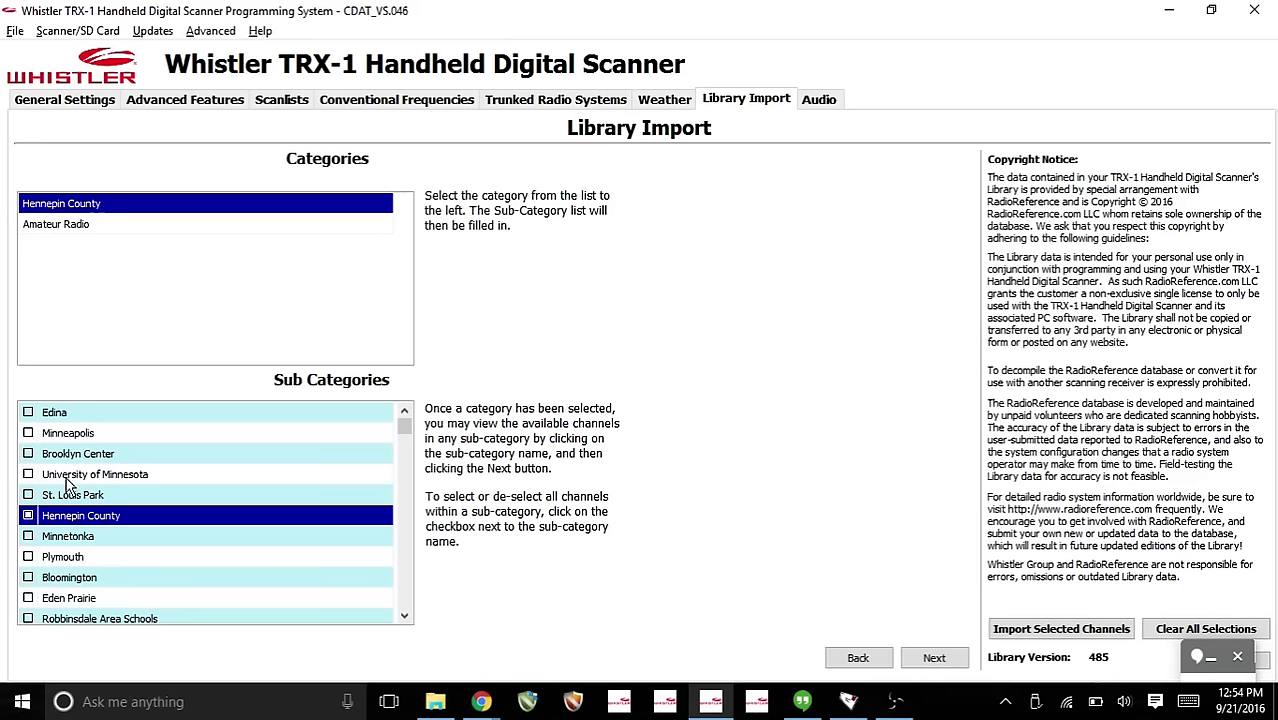
{"action": "left_click", "coordinate": [31, 495]}
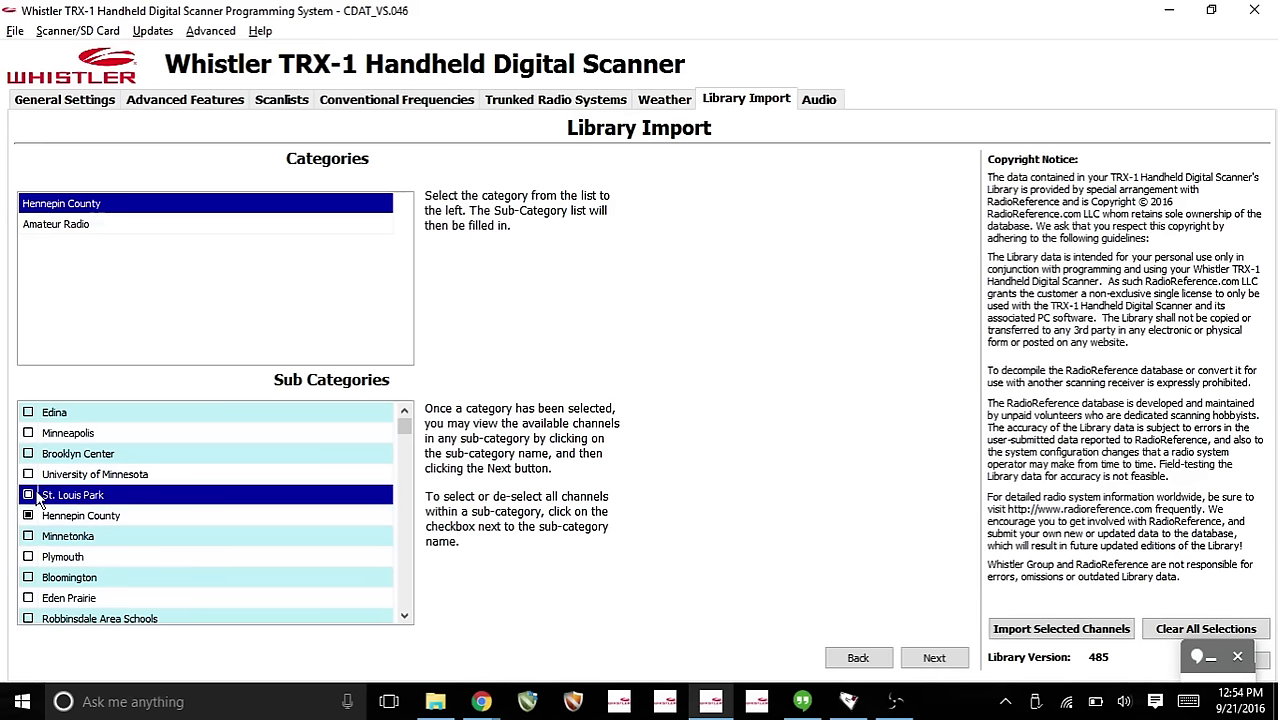
{"action": "left_click", "coordinate": [31, 475]}
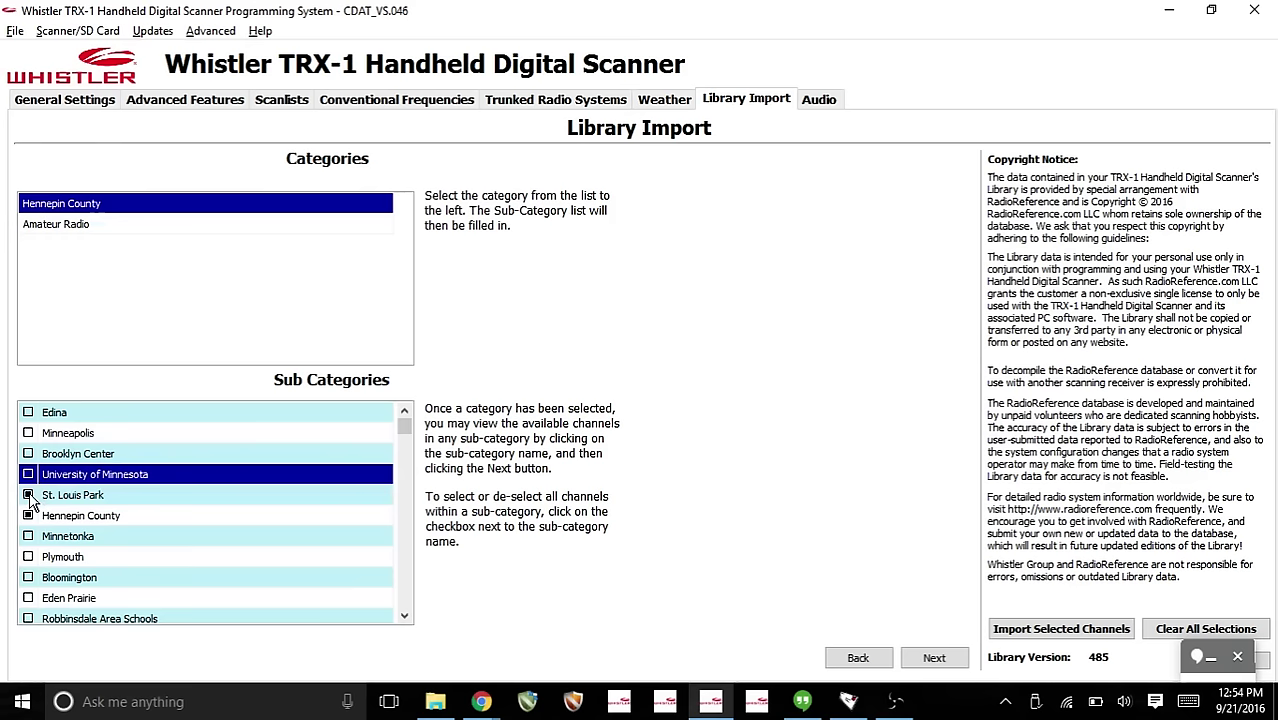
{"action": "left_click", "coordinate": [31, 497]}
Step: In the Hennepin County channel list, deselect Fire Pagers, Civil Defense and Tickets and Towing, and return to the categories
{"action": "double_click", "coordinate": [72, 520]}
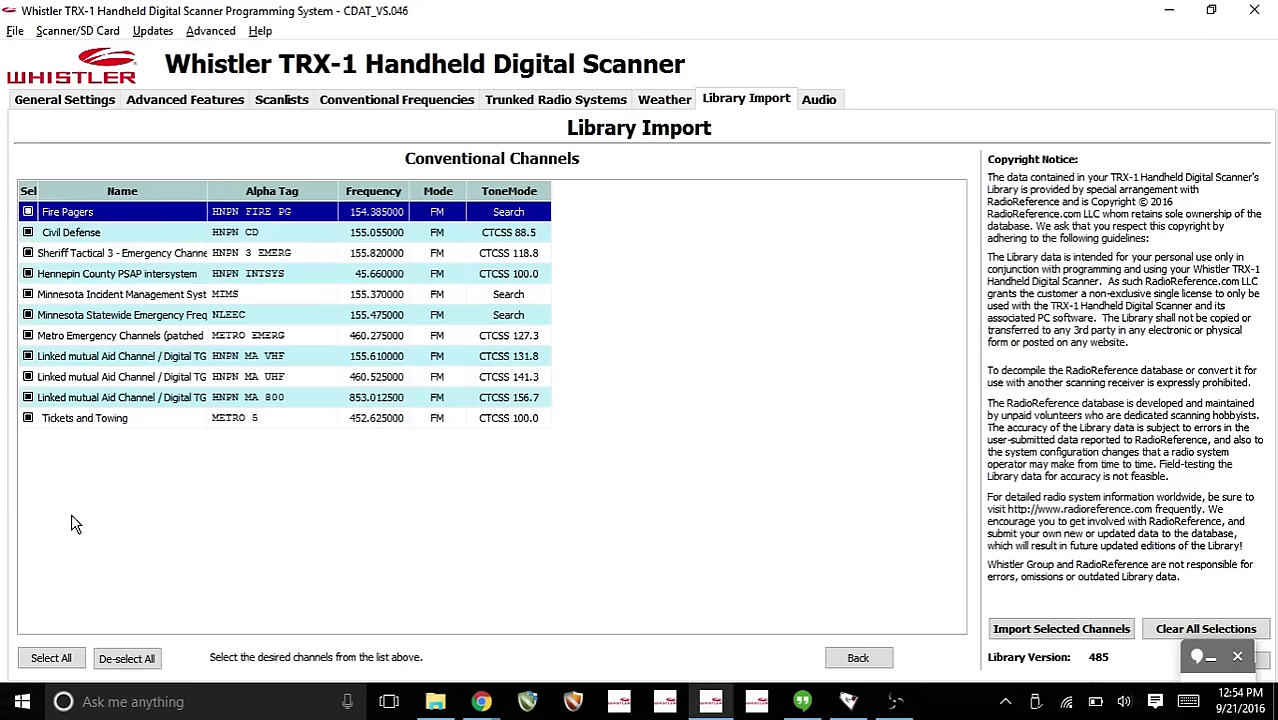
{"action": "left_click", "coordinate": [28, 212]}
{"action": "left_click", "coordinate": [27, 238]}
{"action": "left_click", "coordinate": [28, 273]}
{"action": "left_click", "coordinate": [28, 254]}
{"action": "left_click", "coordinate": [28, 275]}
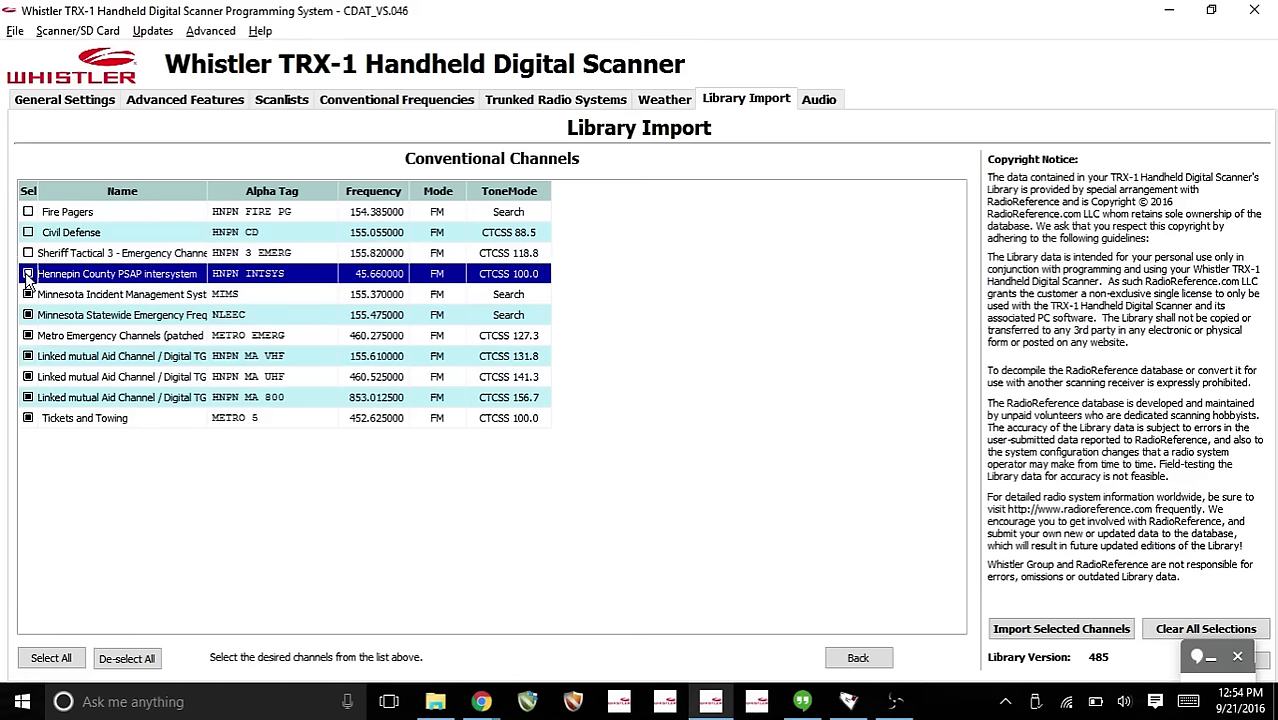
{"action": "left_click", "coordinate": [28, 253]}
{"action": "left_click", "coordinate": [28, 273]}
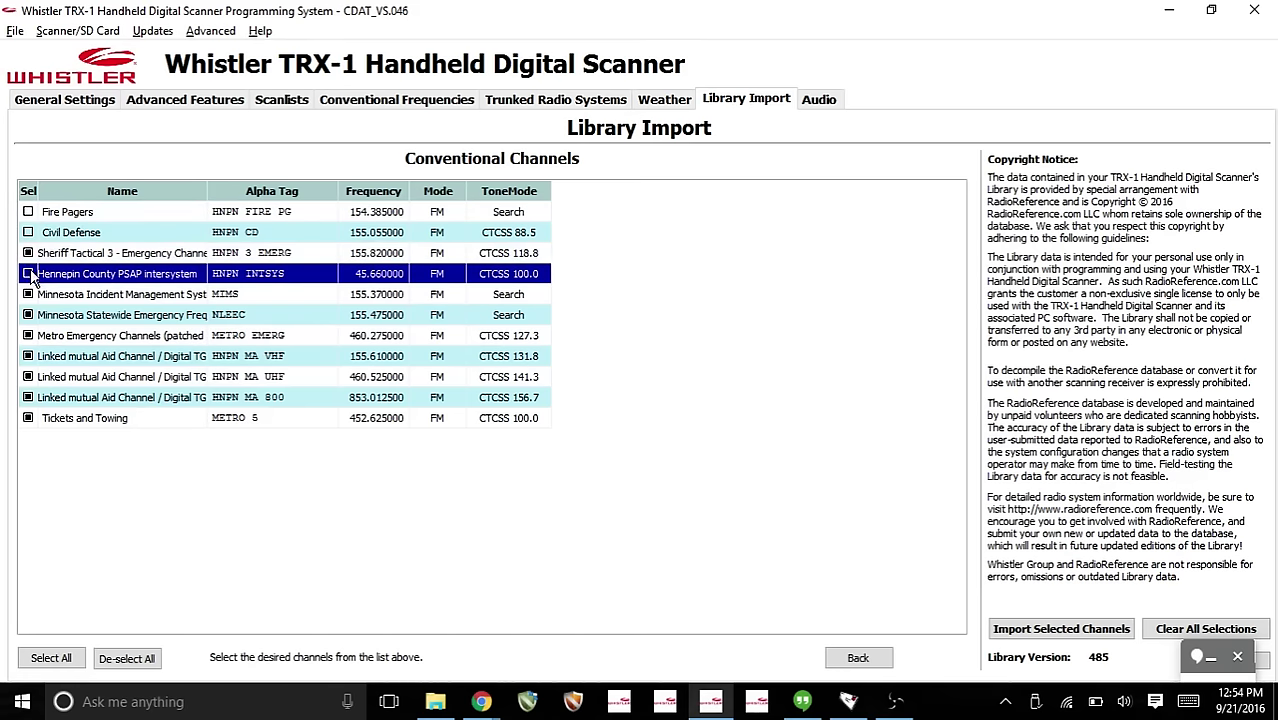
{"action": "left_click", "coordinate": [28, 418]}
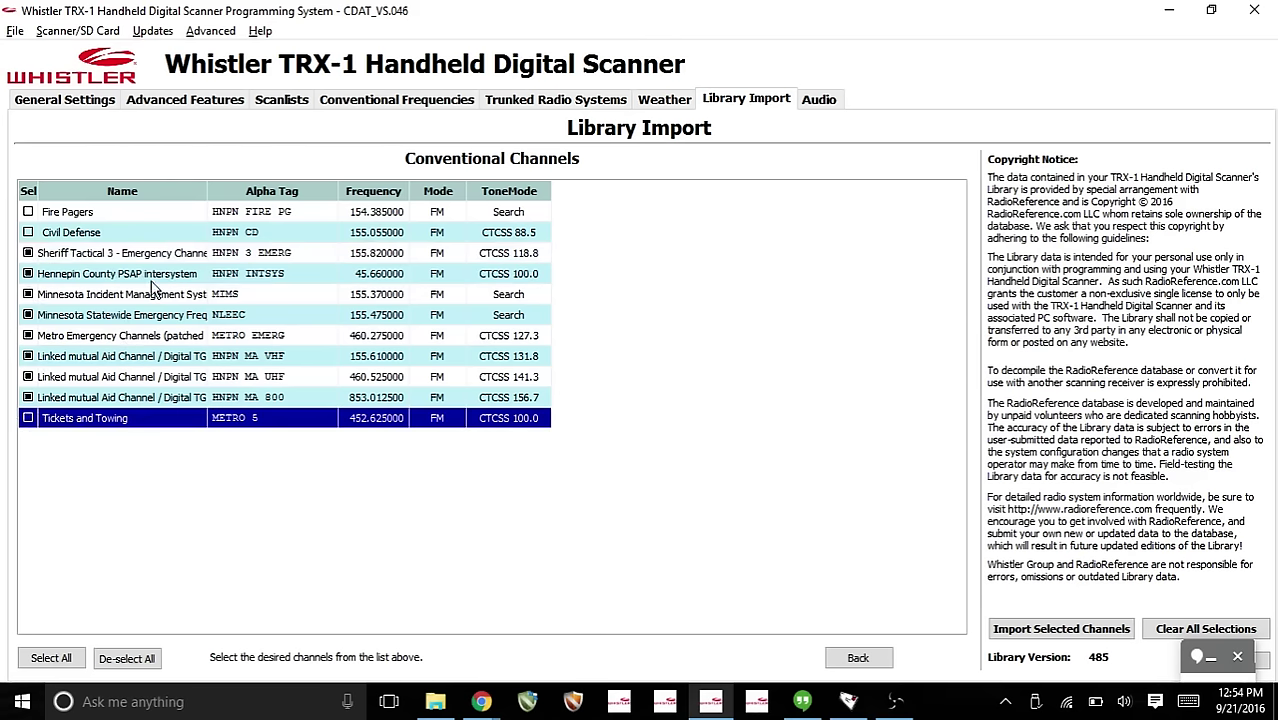
{"action": "left_click", "coordinate": [856, 658]}
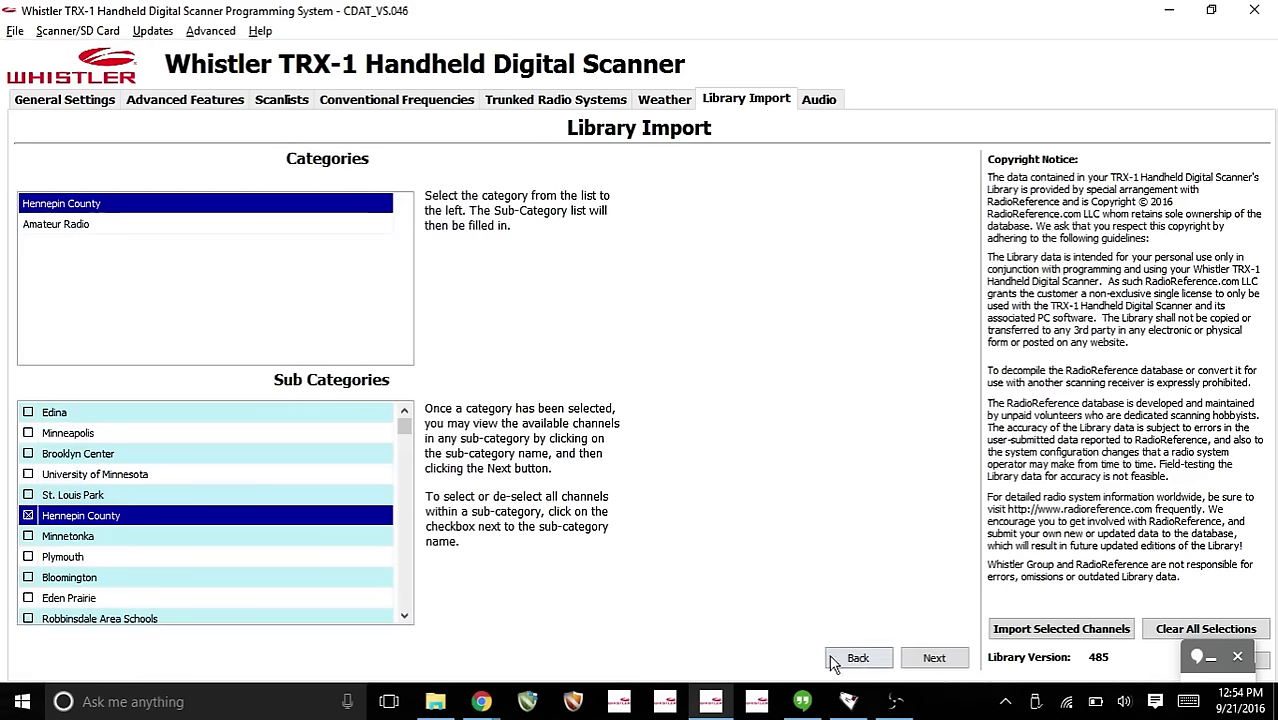
Step: Import the selected channels into the Hennepin scanlist and return to the county list with Hennepin selected
{"action": "left_click", "coordinate": [1040, 632]}
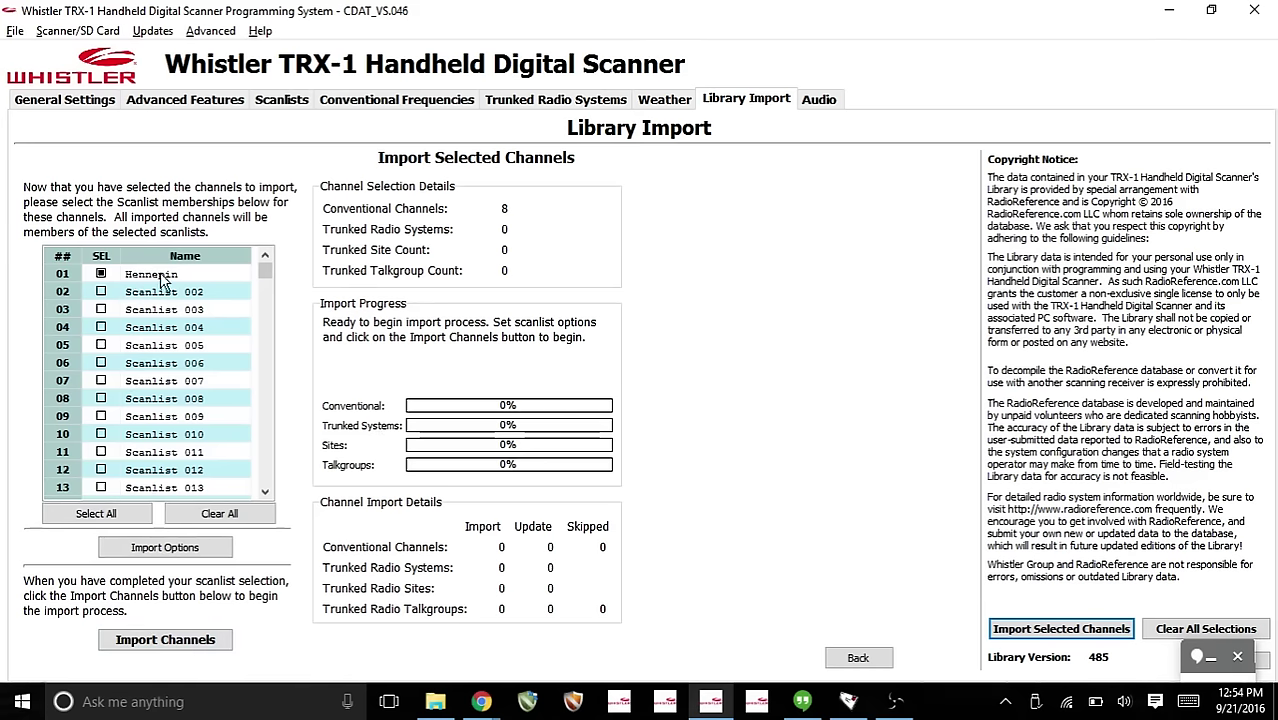
{"action": "left_click", "coordinate": [201, 648]}
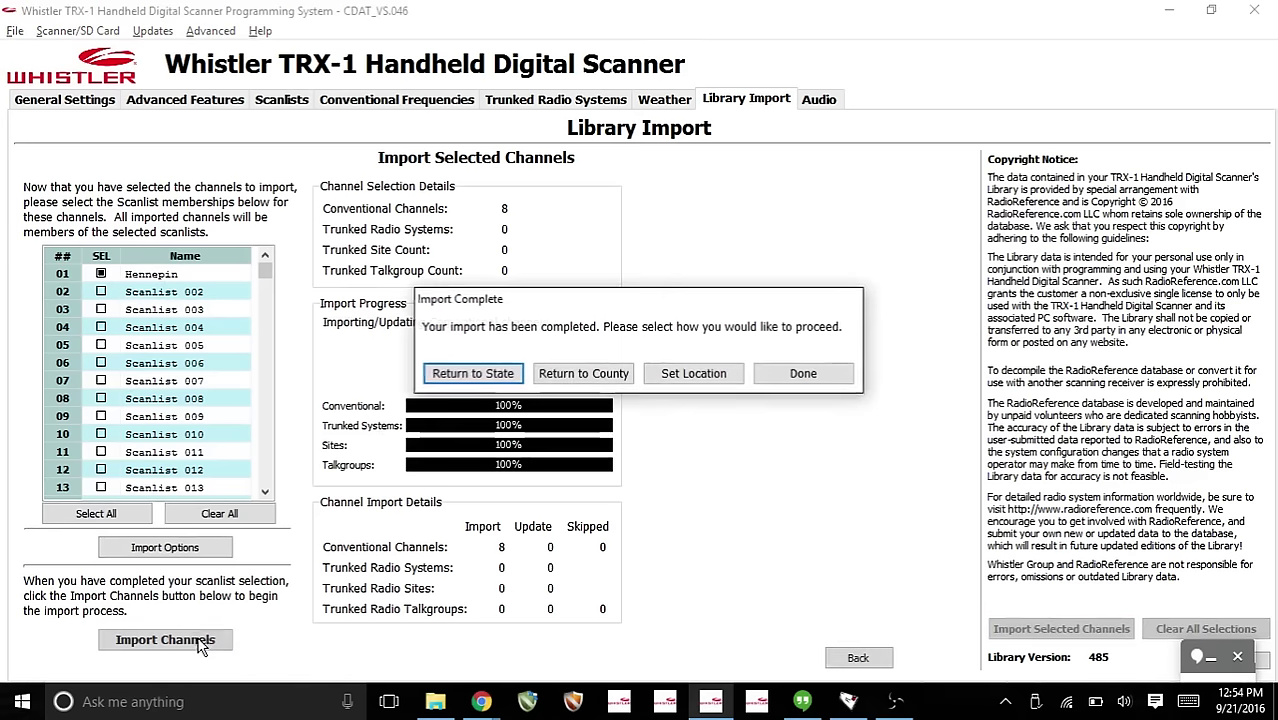
{"action": "left_click", "coordinate": [588, 375]}
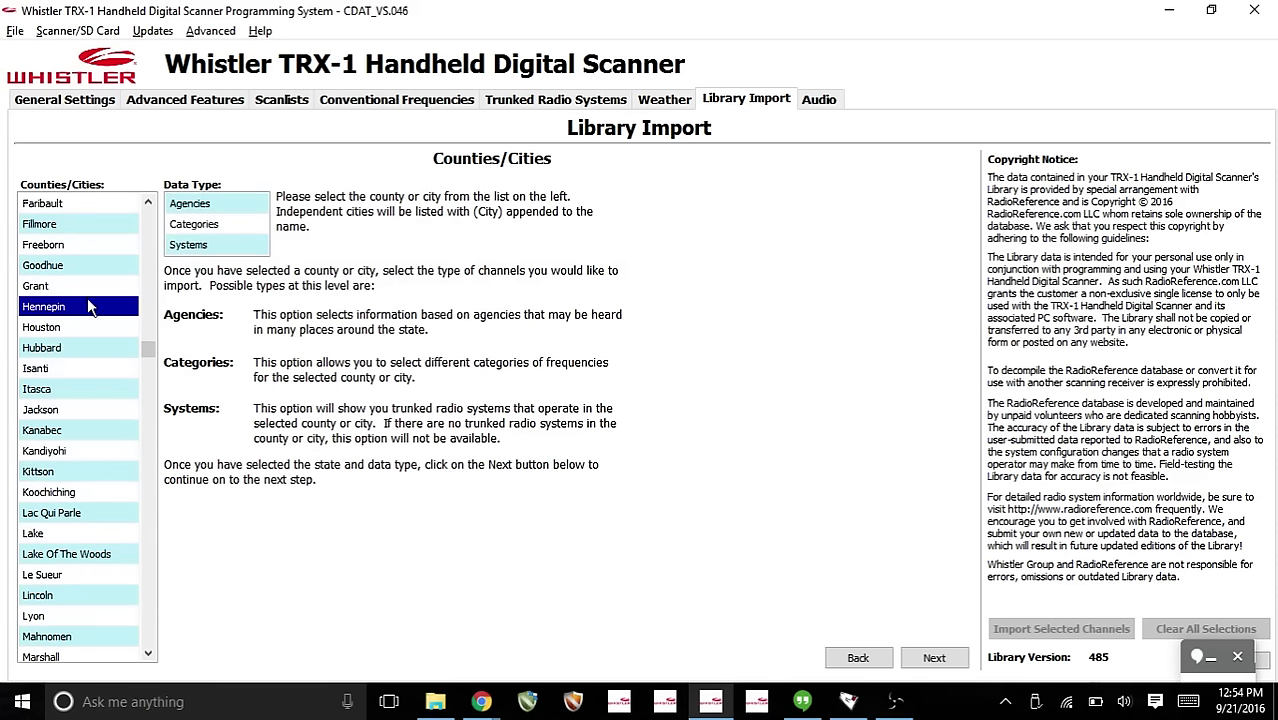
{"action": "left_click", "coordinate": [56, 305]}
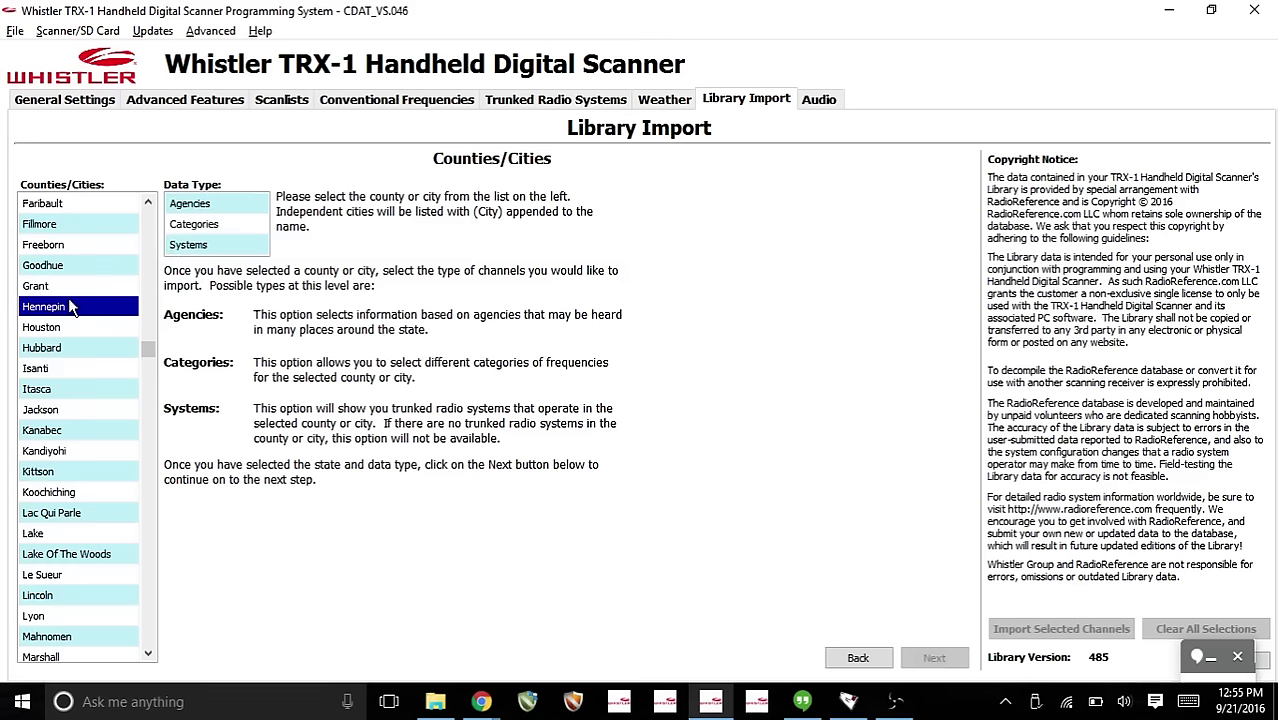
Step: Prepare the SD card in drive E: with a quick format, keeping the options to copy the configuration data and library files after formatting
{"action": "left_click", "coordinate": [157, 35]}
{"action": "left_click", "coordinate": [166, 37]}
{"action": "left_click", "coordinate": [133, 37]}
{"action": "mouse_move", "coordinate": [86, 34]}
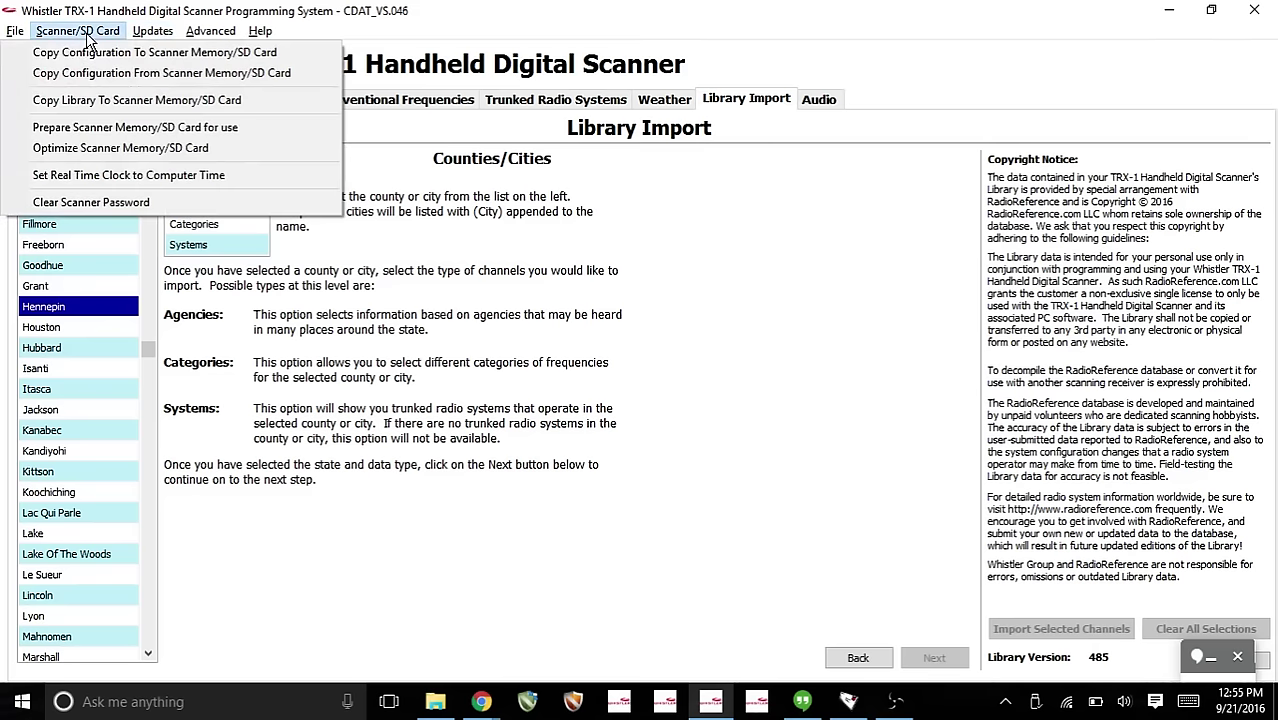
{"action": "left_click", "coordinate": [175, 128]}
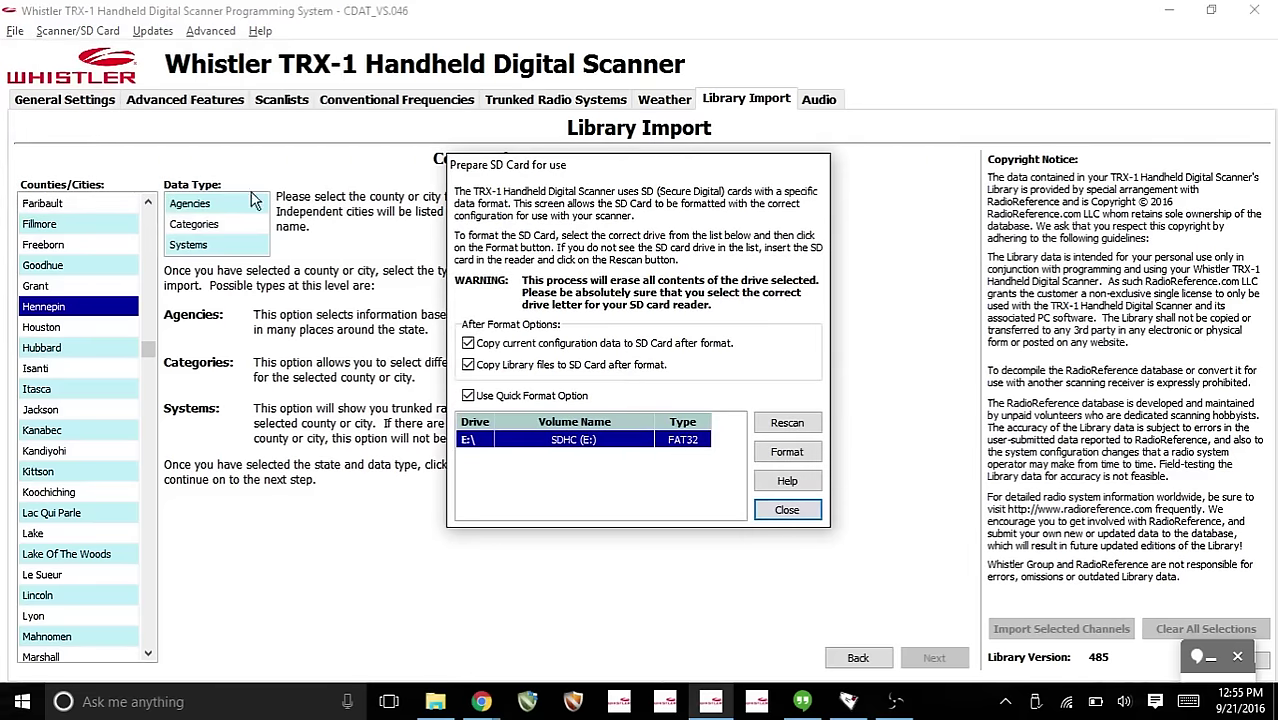
{"action": "left_click", "coordinate": [468, 364]}
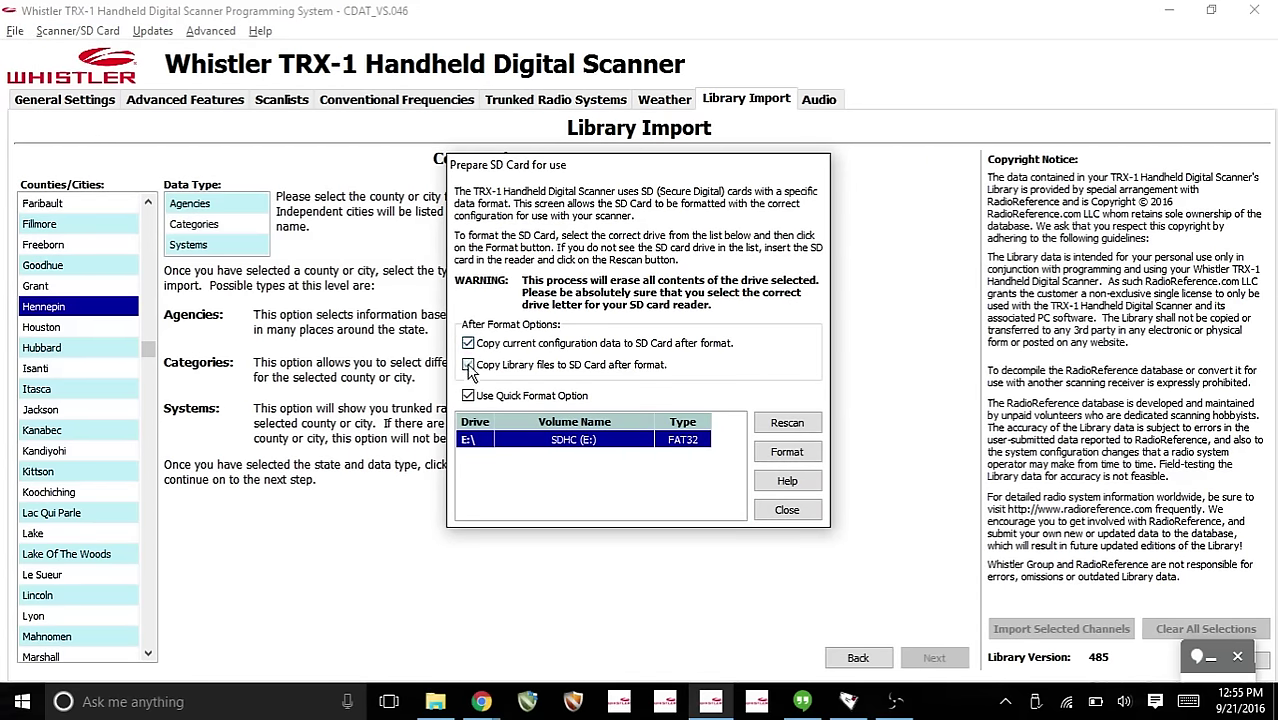
{"action": "left_click", "coordinate": [468, 365]}
{"action": "left_click", "coordinate": [787, 453]}
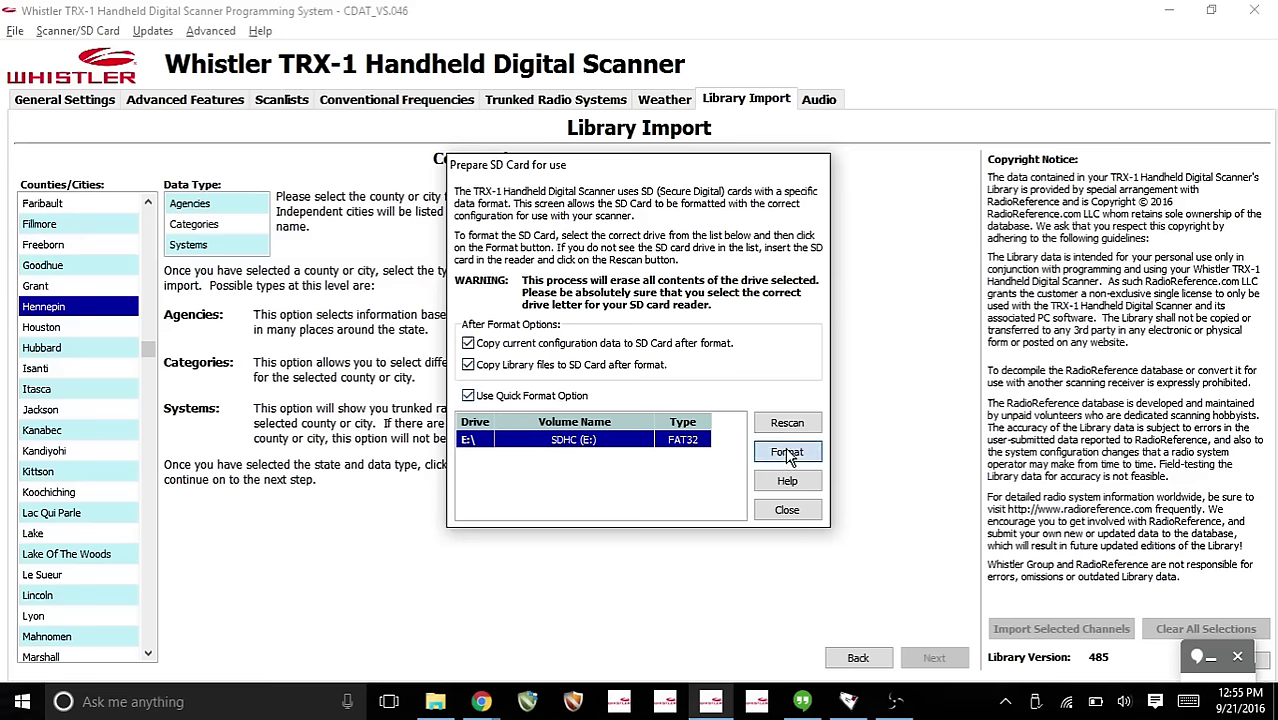
{"action": "left_click", "coordinate": [708, 450]}
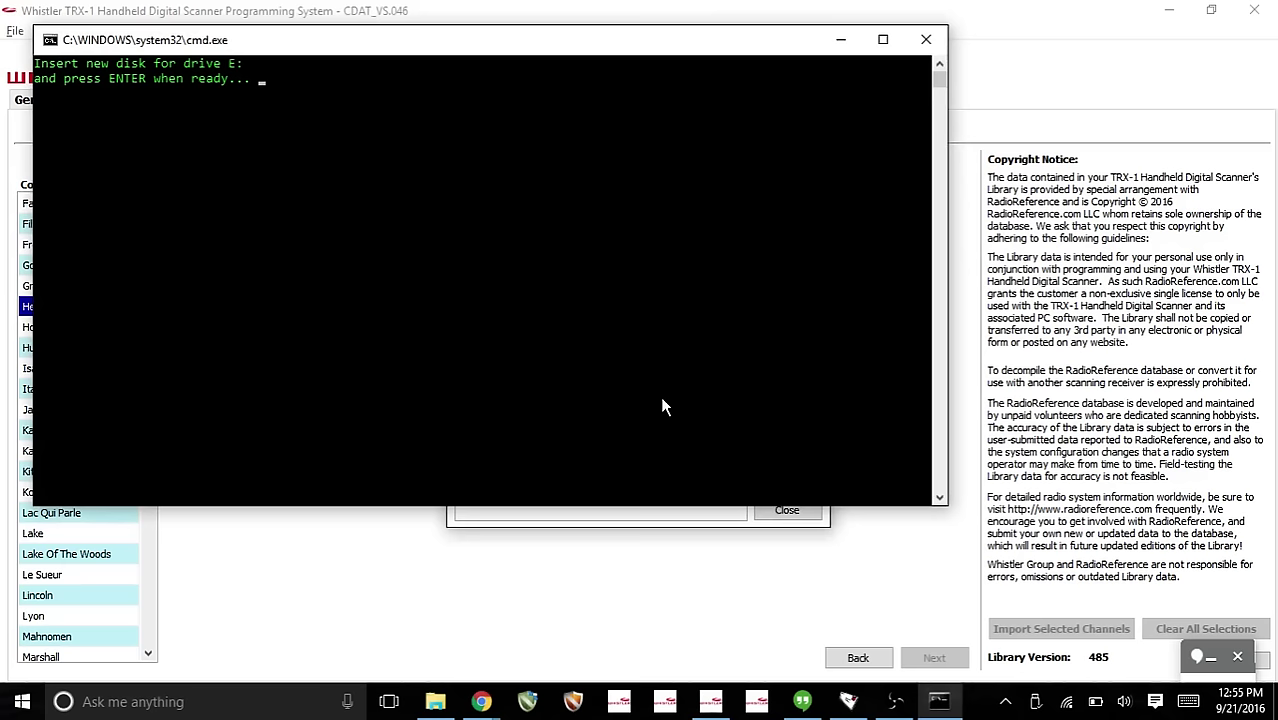
{"action": "key", "text": "Return"}
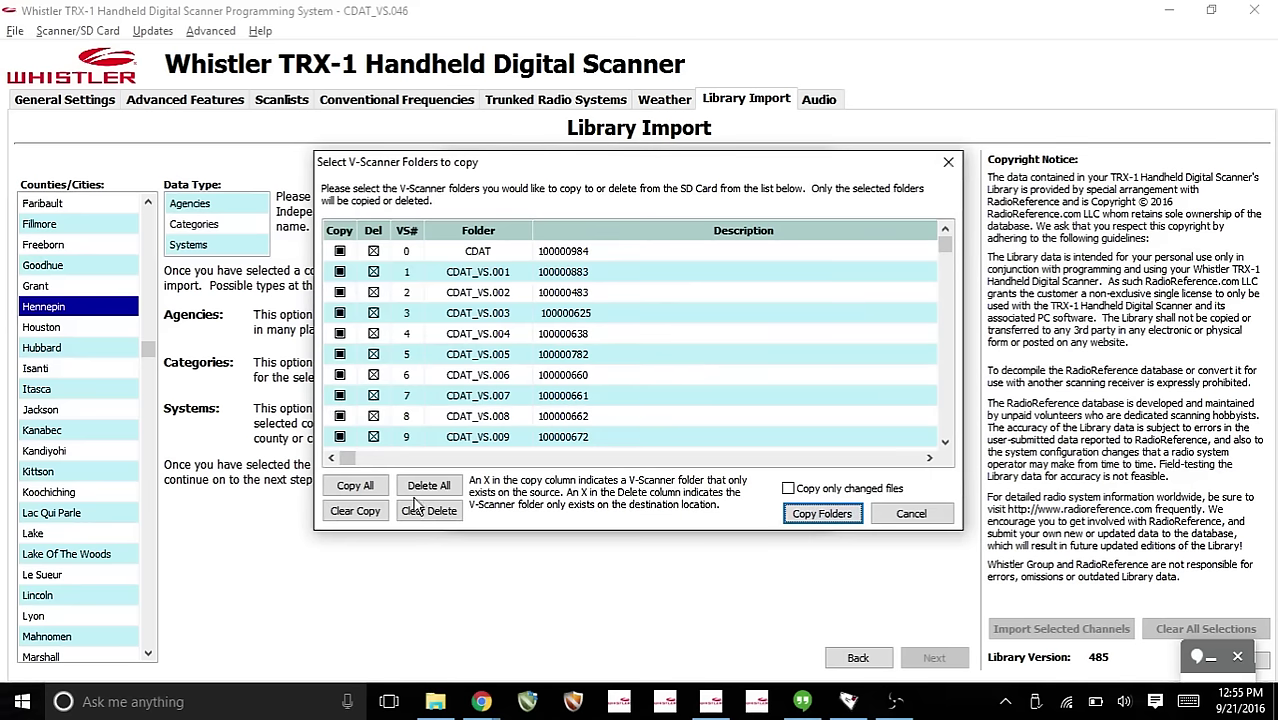
Step: Copy only the Hennepin V-Scanner folder, CDAT_VS.046, to the SD card and close the card preparation dialog
{"action": "left_click", "coordinate": [346, 518]}
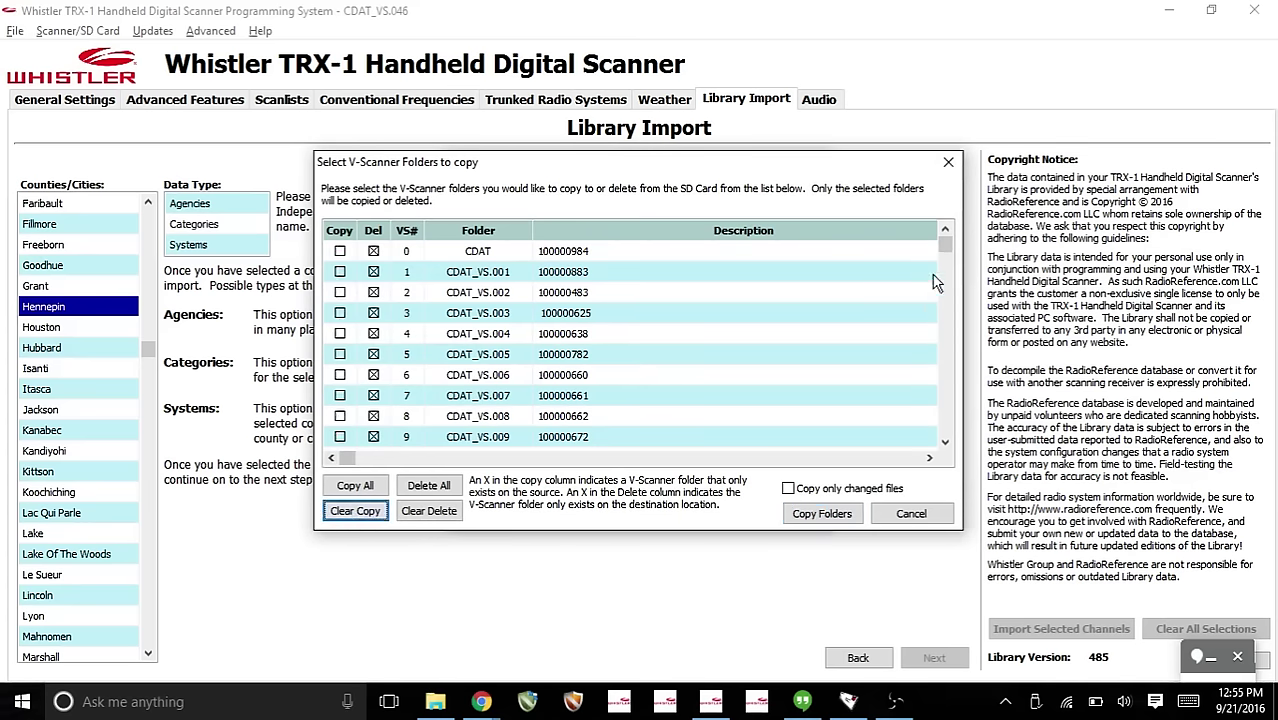
{"action": "left_click_drag", "start_coordinate": [945, 248], "coordinate": [942, 385]}
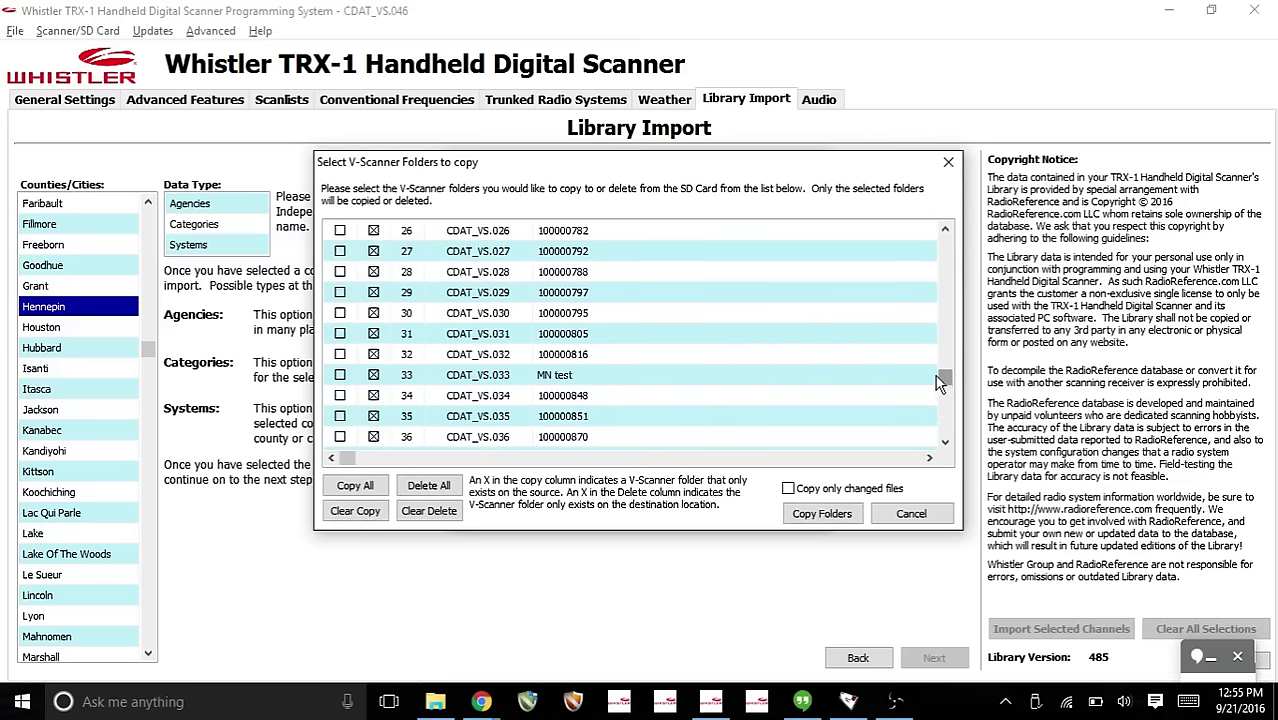
{"action": "left_click", "coordinate": [945, 441]}
{"action": "left_click", "coordinate": [945, 442]}
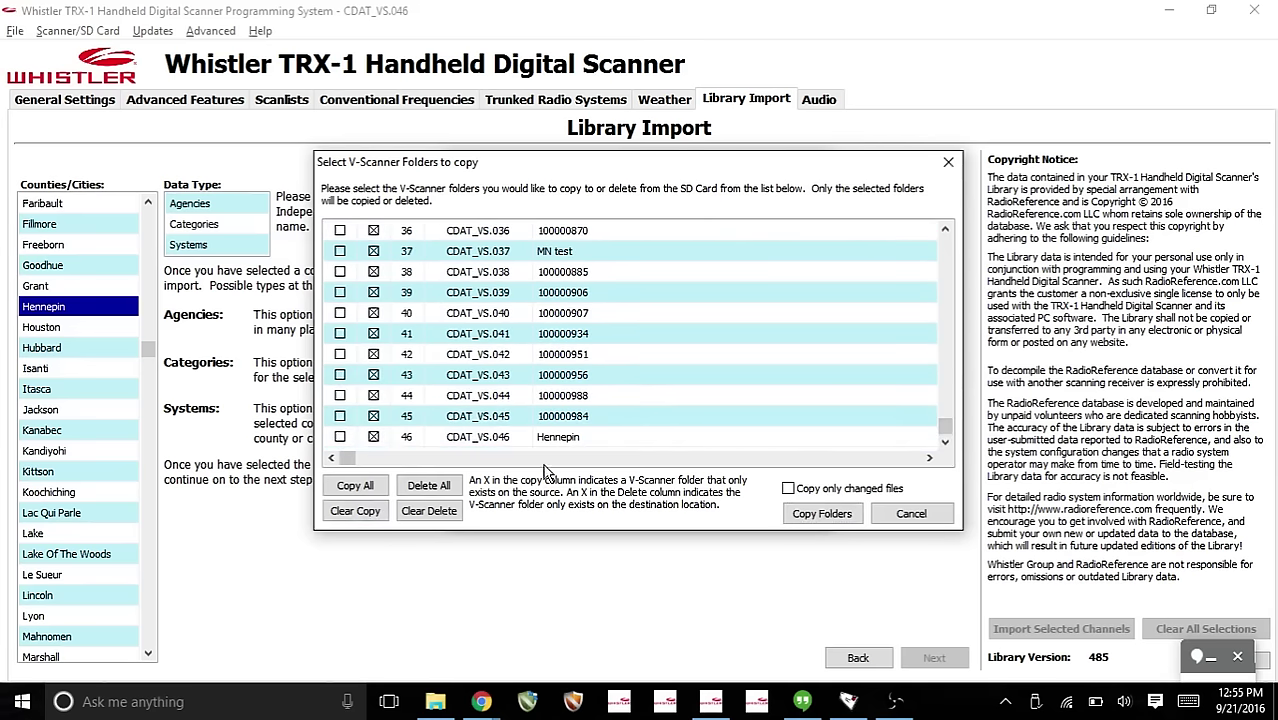
{"action": "scroll", "coordinate": [546, 442], "scroll_direction": "right", "scroll_amount": 2}
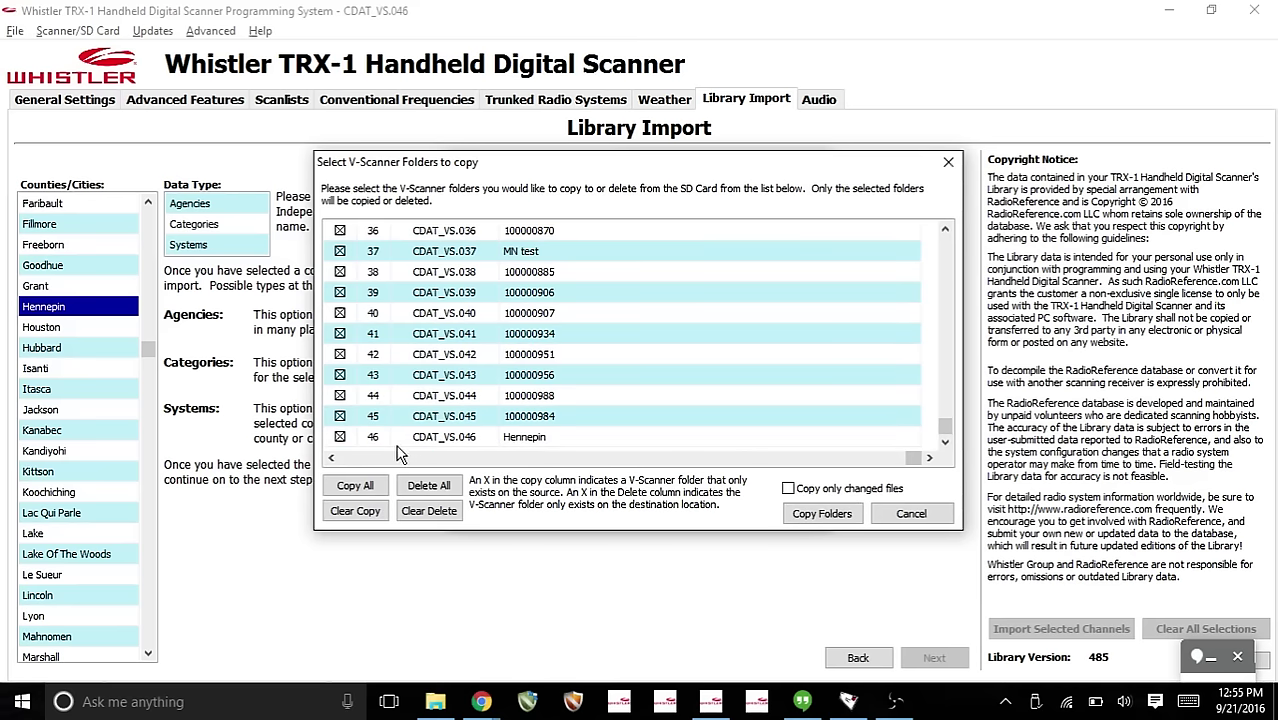
{"action": "scroll", "coordinate": [405, 467], "scroll_direction": "left", "scroll_amount": 2}
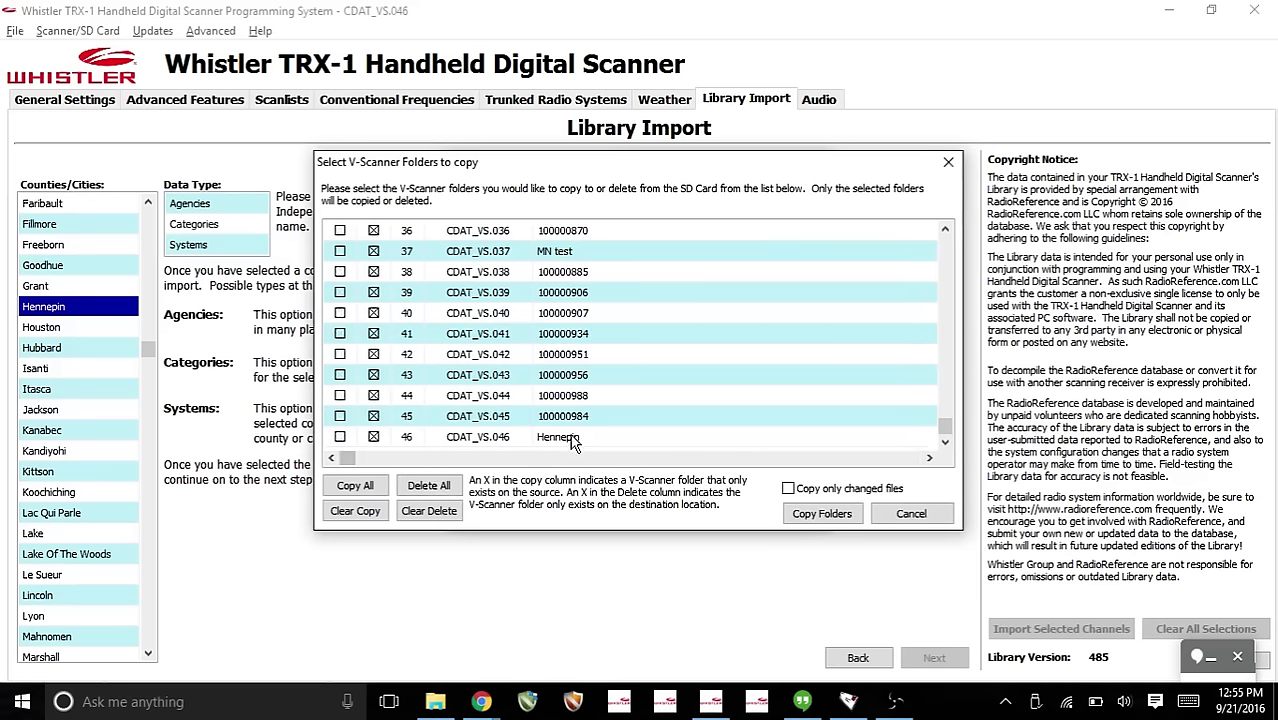
{"action": "left_click", "coordinate": [341, 438]}
{"action": "left_click", "coordinate": [818, 512]}
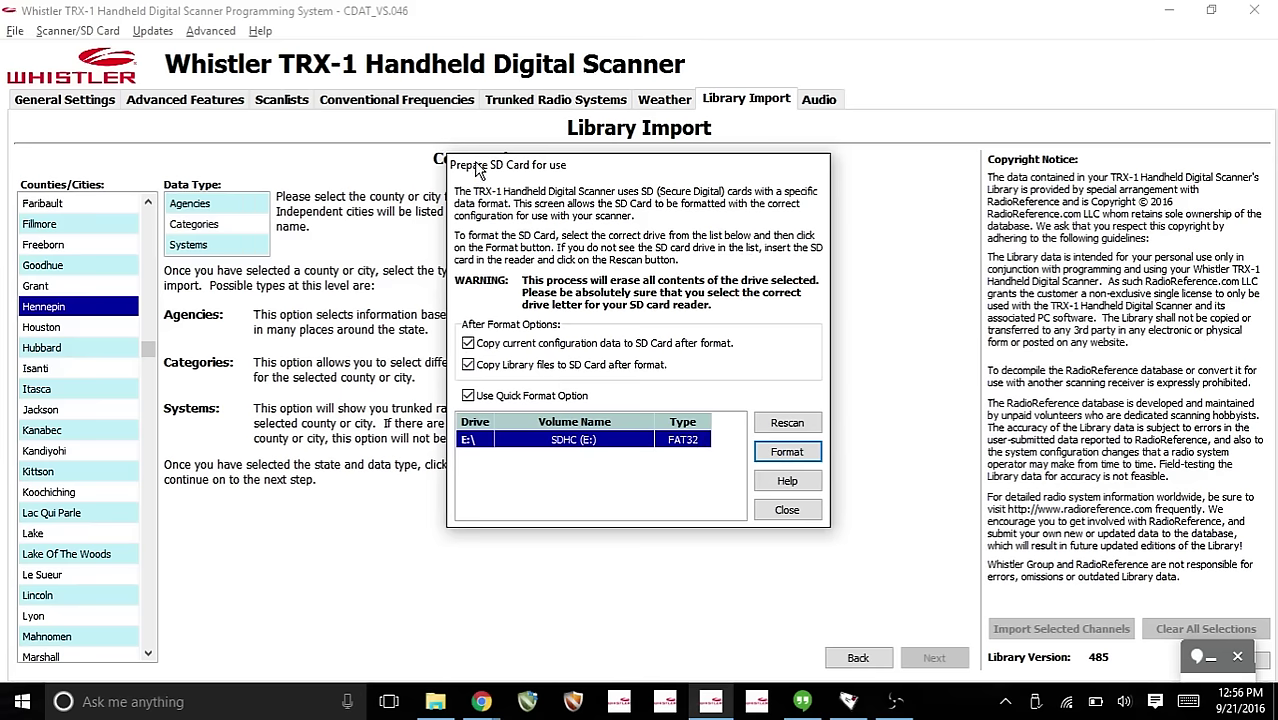
{"action": "left_click", "coordinate": [787, 510]}
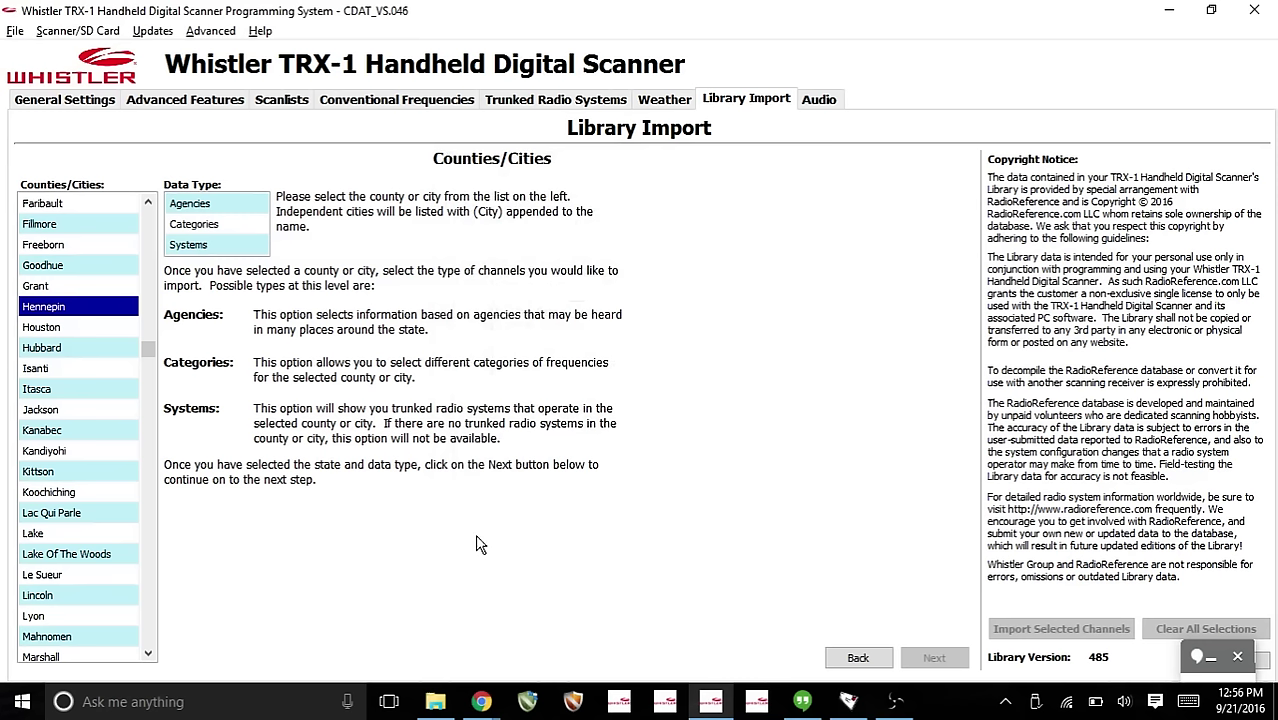